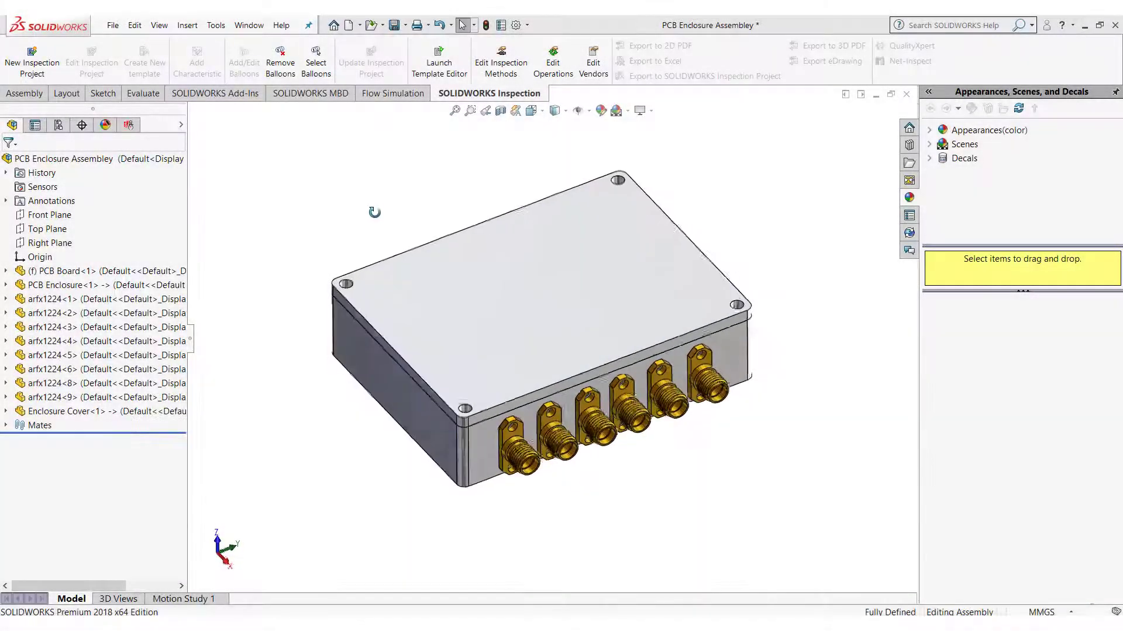
# - Hide the enclosure cover and examine the board and connectors inside the enclosure
pyautogui.moveTo(374, 212); pyautogui.dragTo(541, 348, button='middle')
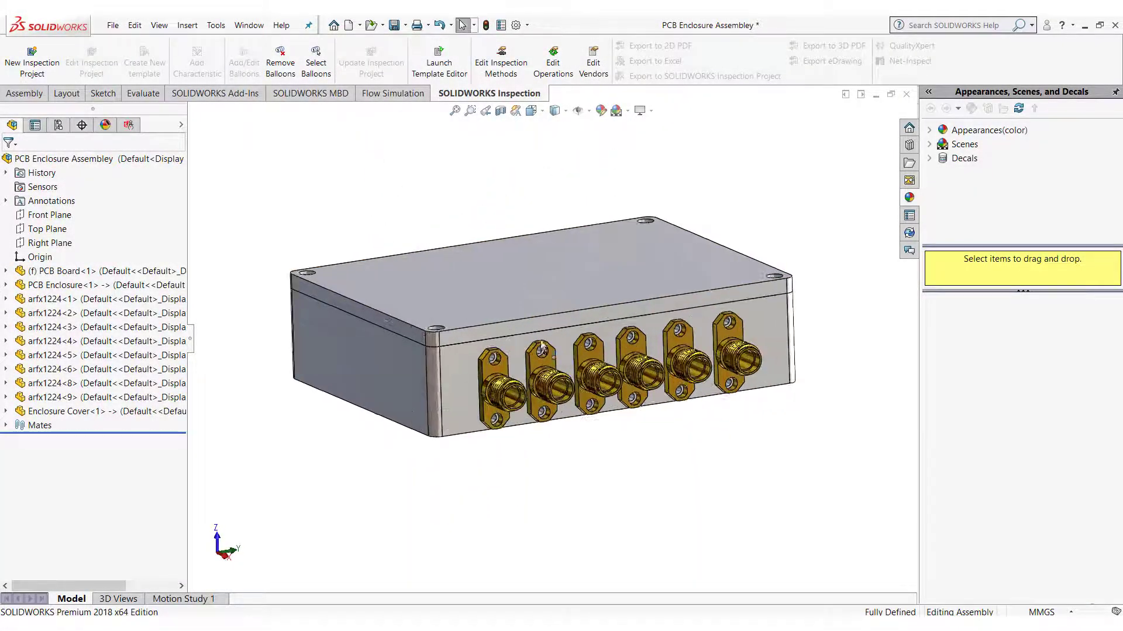
pyautogui.scroll(-2, 542, 347)
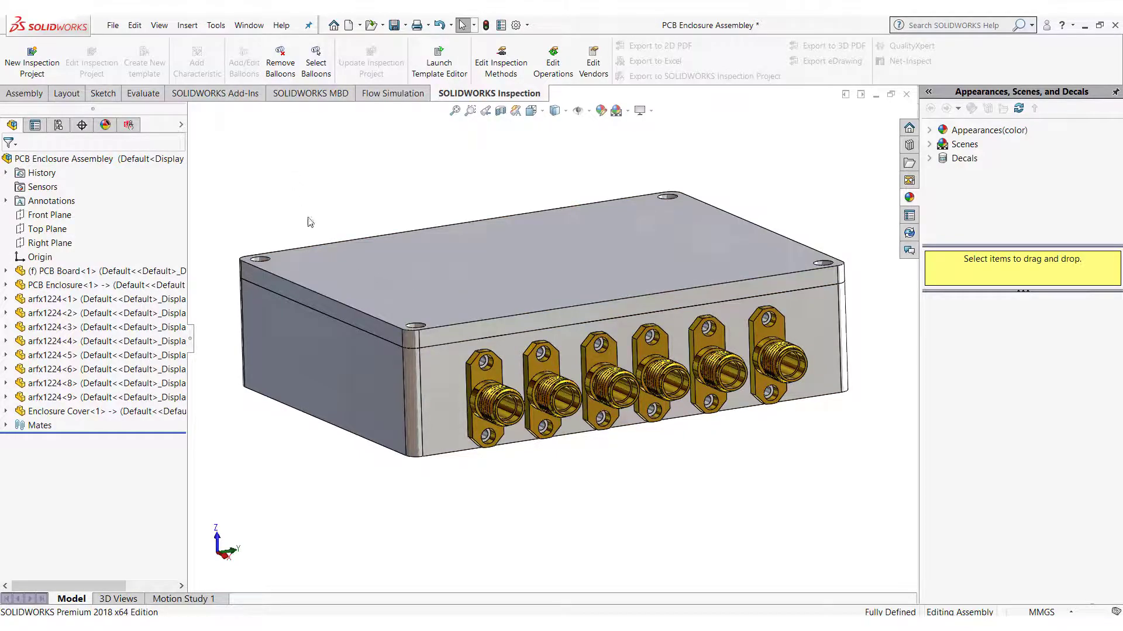
pyautogui.moveTo(310, 222); pyautogui.dragTo(531, 324, button='middle')
pyautogui.click(547, 278)
pyautogui.click(668, 209)
pyautogui.scroll(-4, 620, 404)
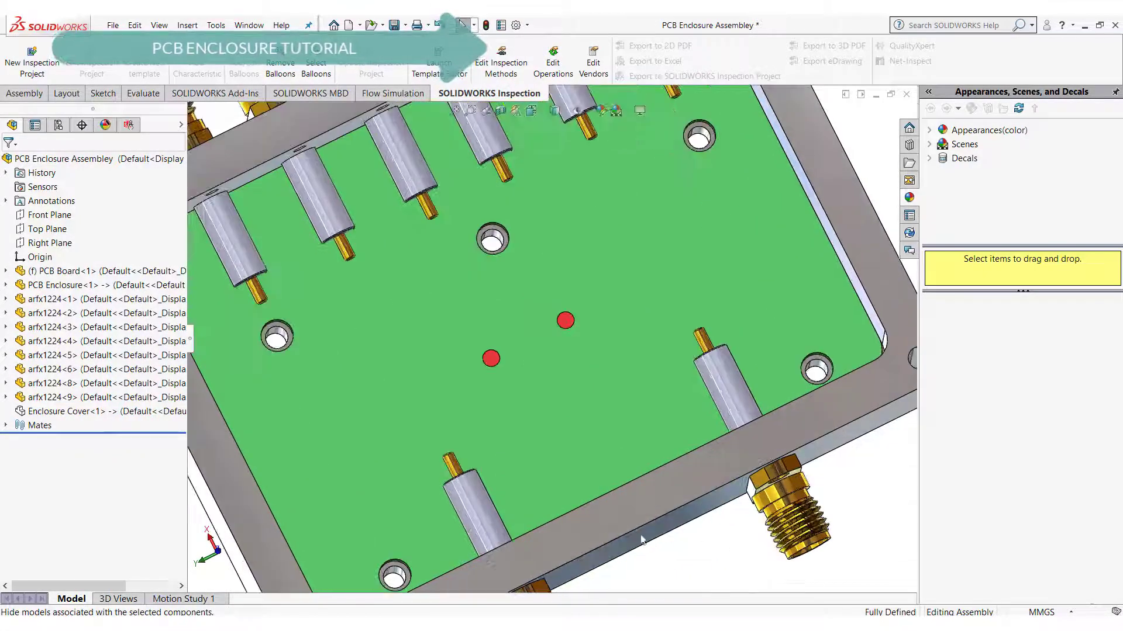
pyautogui.scroll(6, 631, 539)
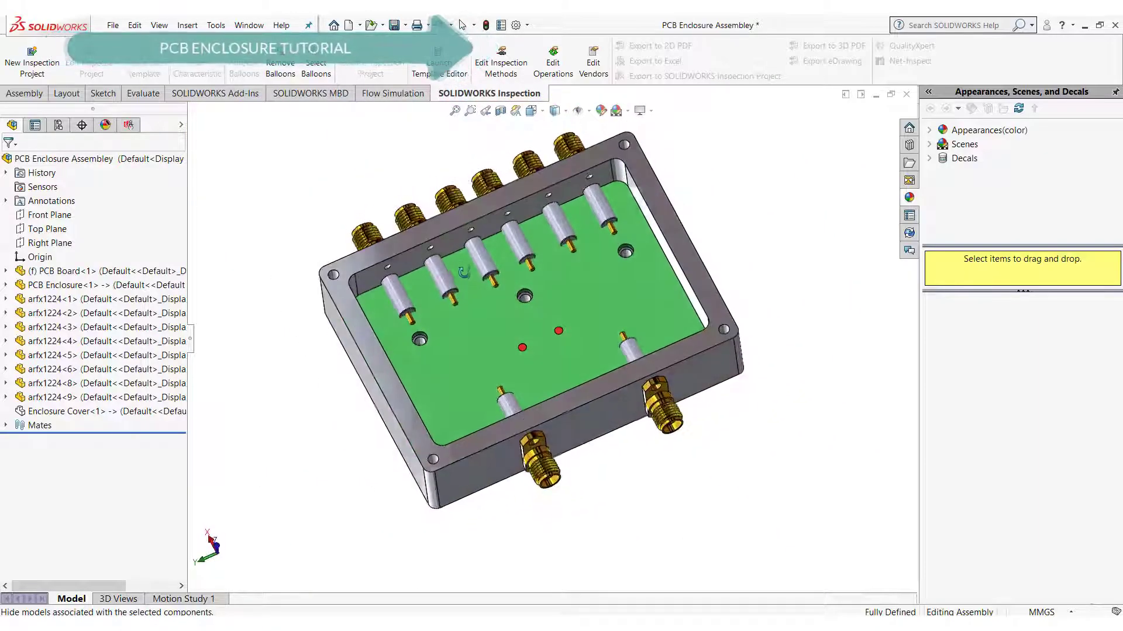
# - Highlight the Model sketch within the PCB Board component to examine the board layout
pyautogui.click(472, 345)
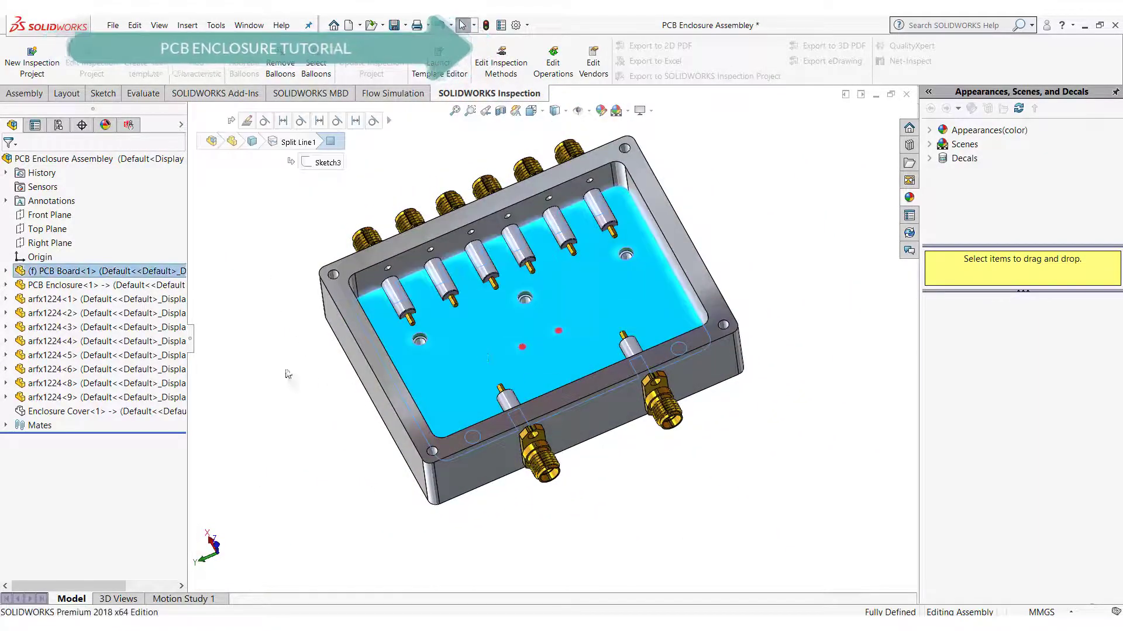
pyautogui.click(5, 271)
pyautogui.click(54, 439)
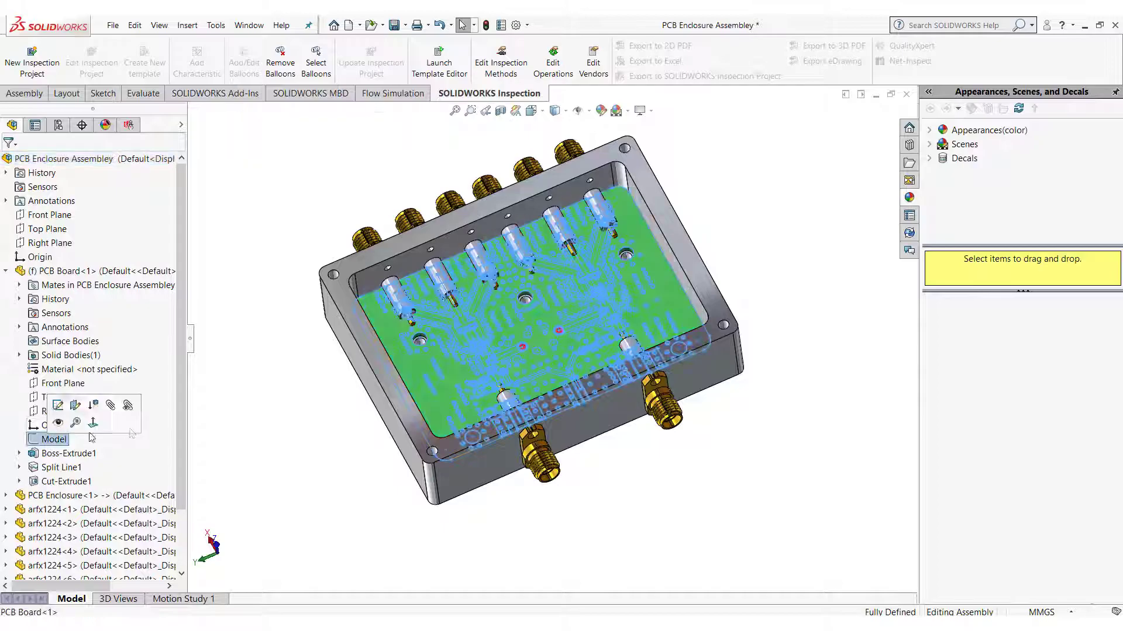
pyautogui.moveTo(246, 410); pyautogui.dragTo(294, 394, button='middle')
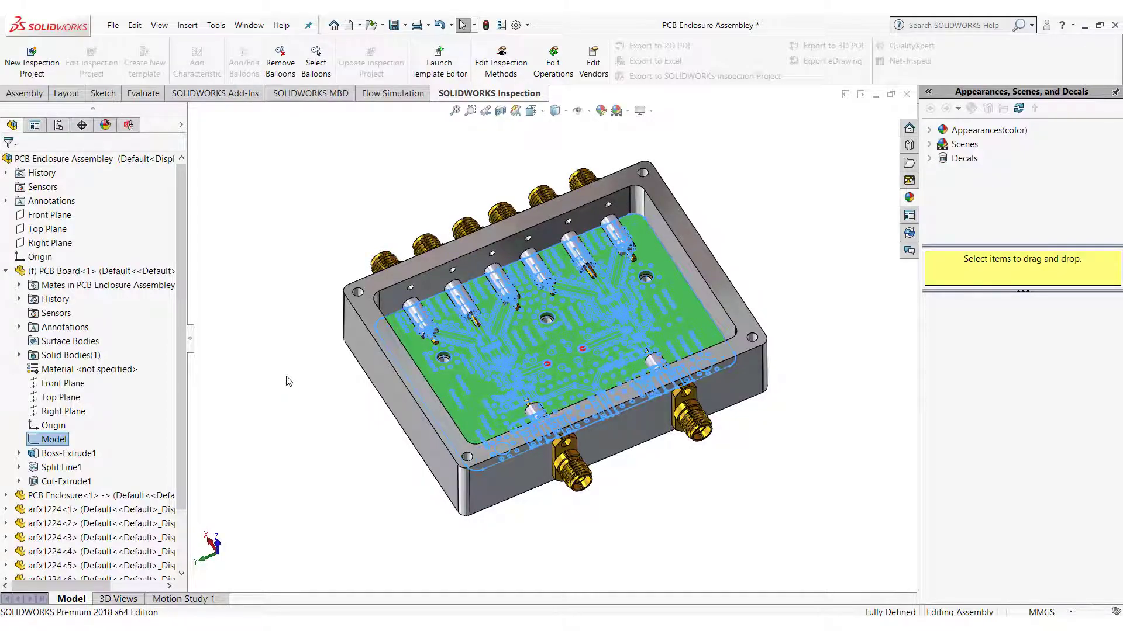
pyautogui.click(288, 381)
pyautogui.click(5, 272)
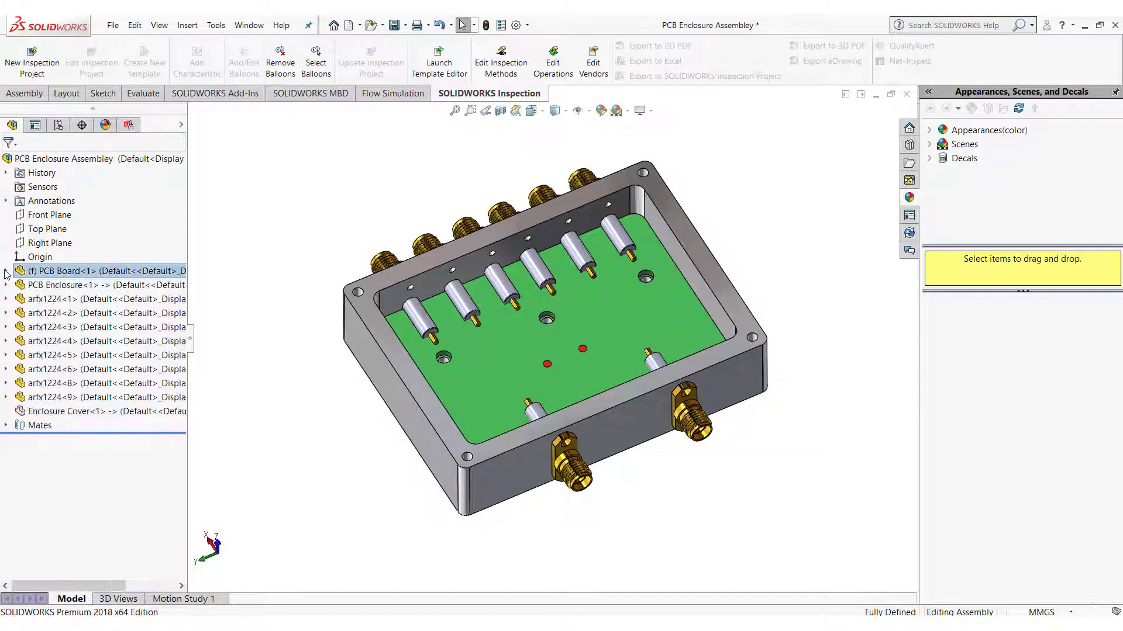
# - Show the Enclosure Cover component again
pyautogui.click(44, 411)
pyautogui.click(87, 380)
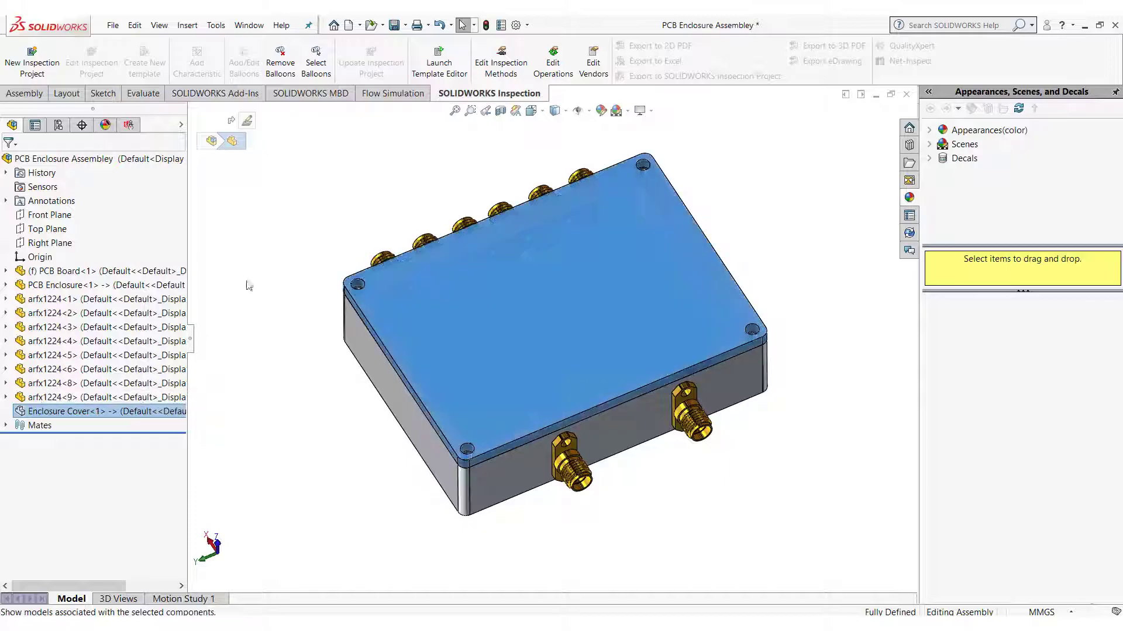
pyautogui.click(272, 236)
# - Edit the PCB Enclosure part in the assembly and start a sketch on its two-connector side face, viewed normal to it
pyautogui.moveTo(474, 468); pyautogui.dragTo(523, 413, button='middle')
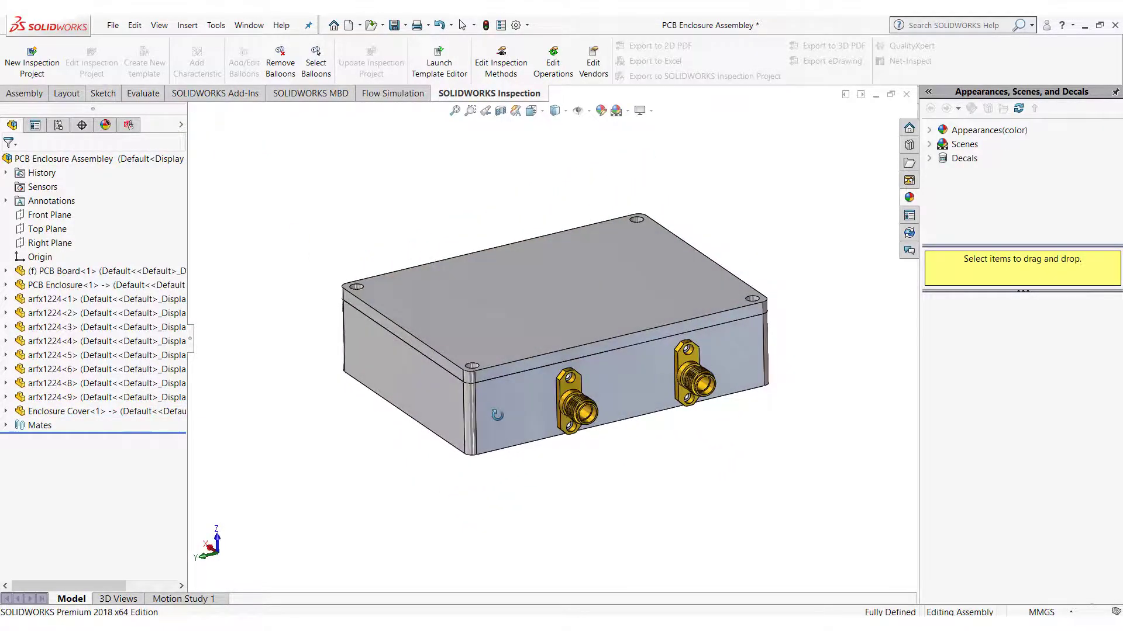
pyautogui.click(525, 408)
pyautogui.rightClick(525, 408)
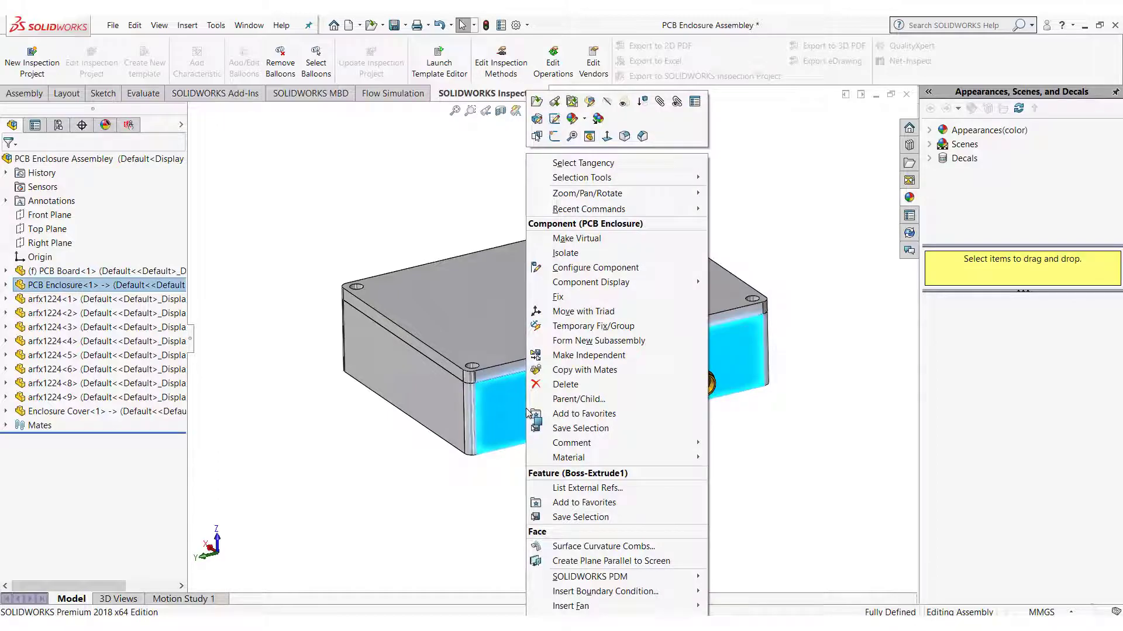
pyautogui.click(590, 104)
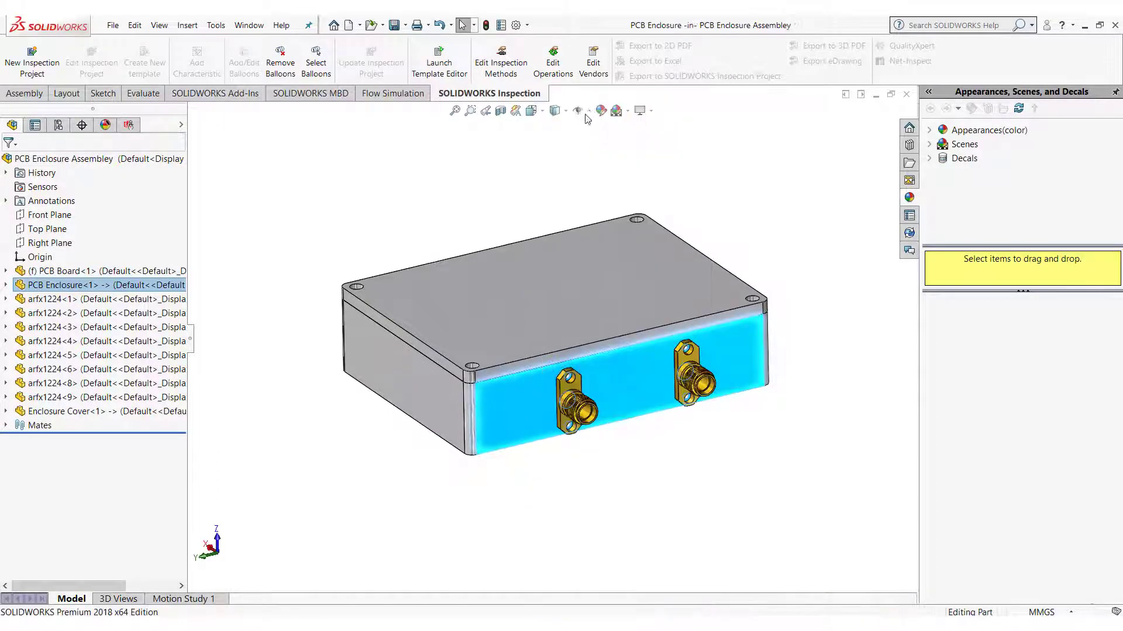
pyautogui.scroll(-3, 514, 405)
pyautogui.click(520, 410)
pyautogui.click(584, 375)
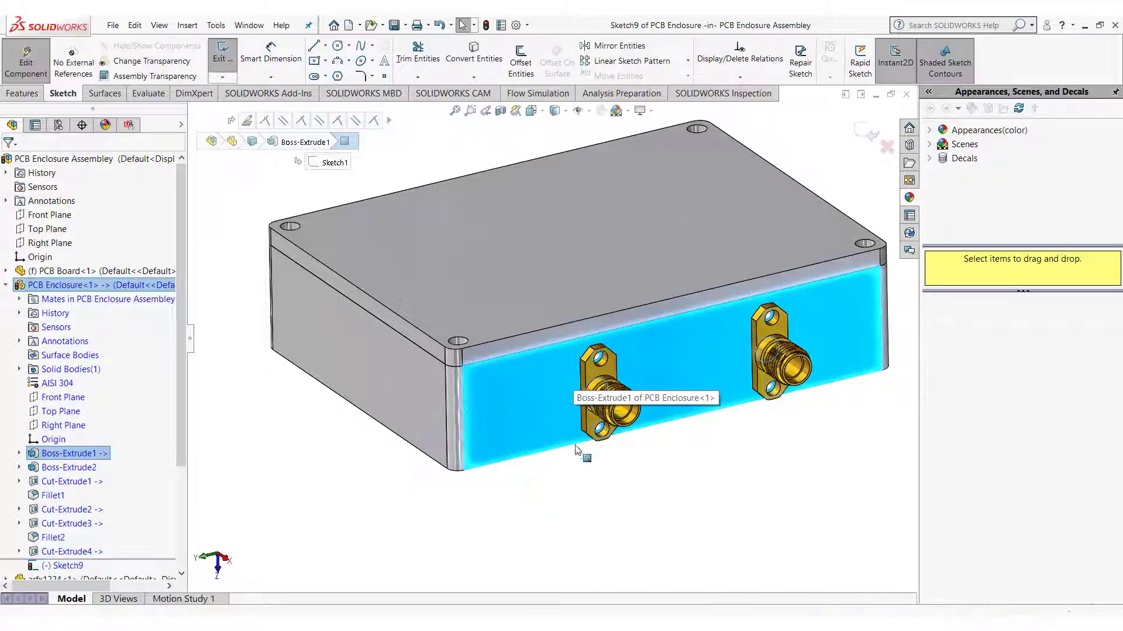
pyautogui.click(584, 536)
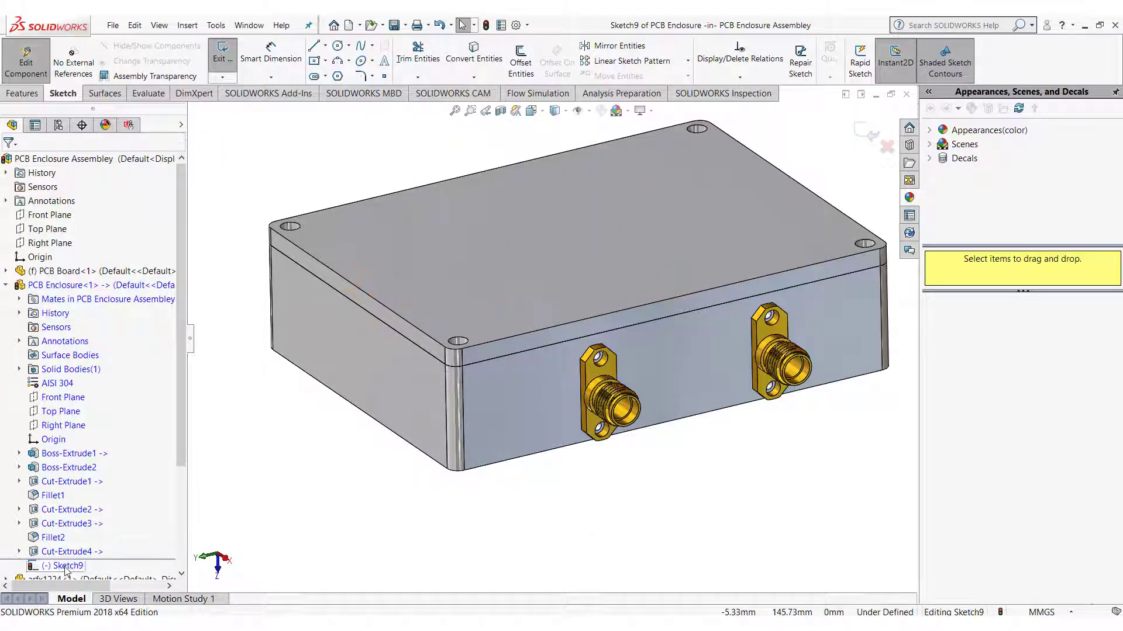
pyautogui.hotkey('ctrl', '8')
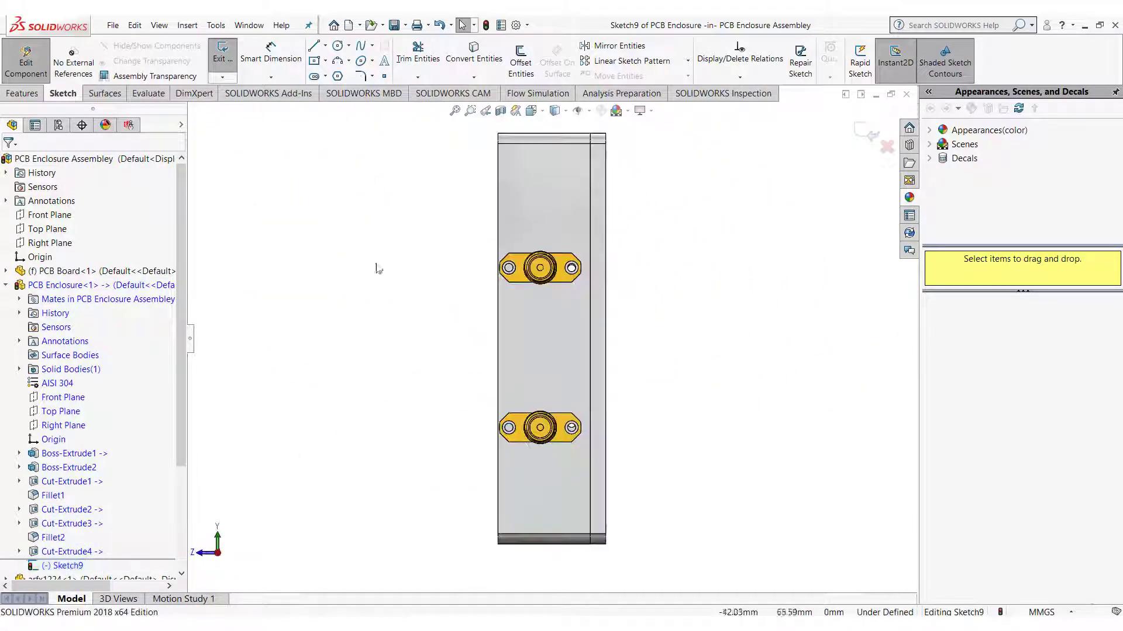
# - Sketch a vertical construction line about 20 mm long from the midpoint of the face's end edge toward the nearest connector
pyautogui.scroll(-1, 582, 165)
pyautogui.click(325, 46)
pyautogui.click(345, 73)
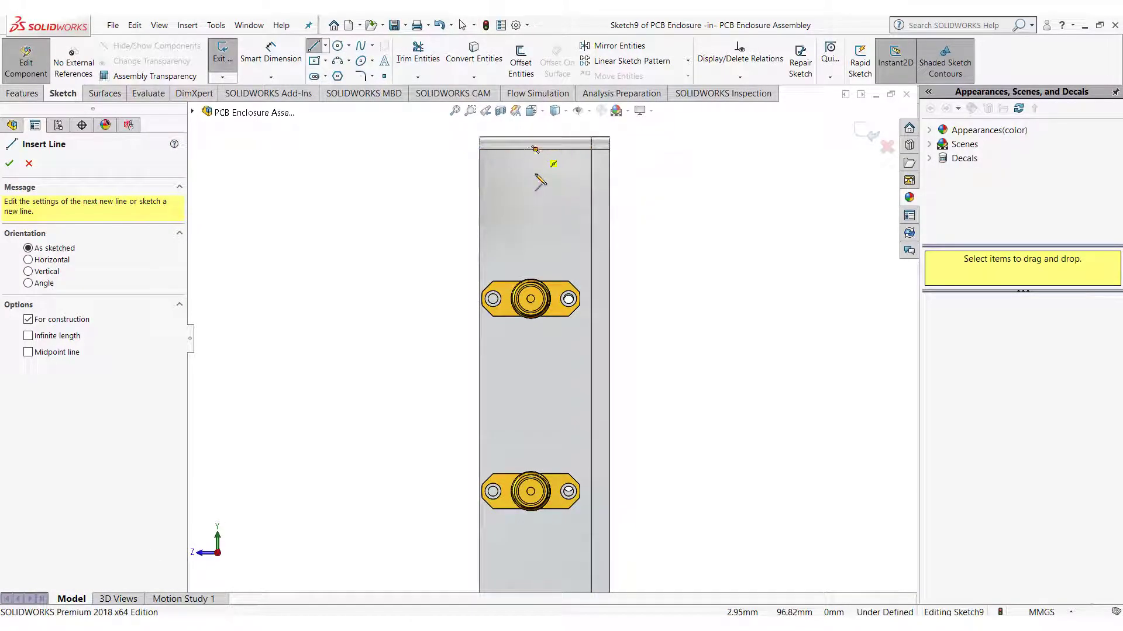
pyautogui.moveTo(535, 149); pyautogui.dragTo(535, 271)
pyautogui.press('Escape')
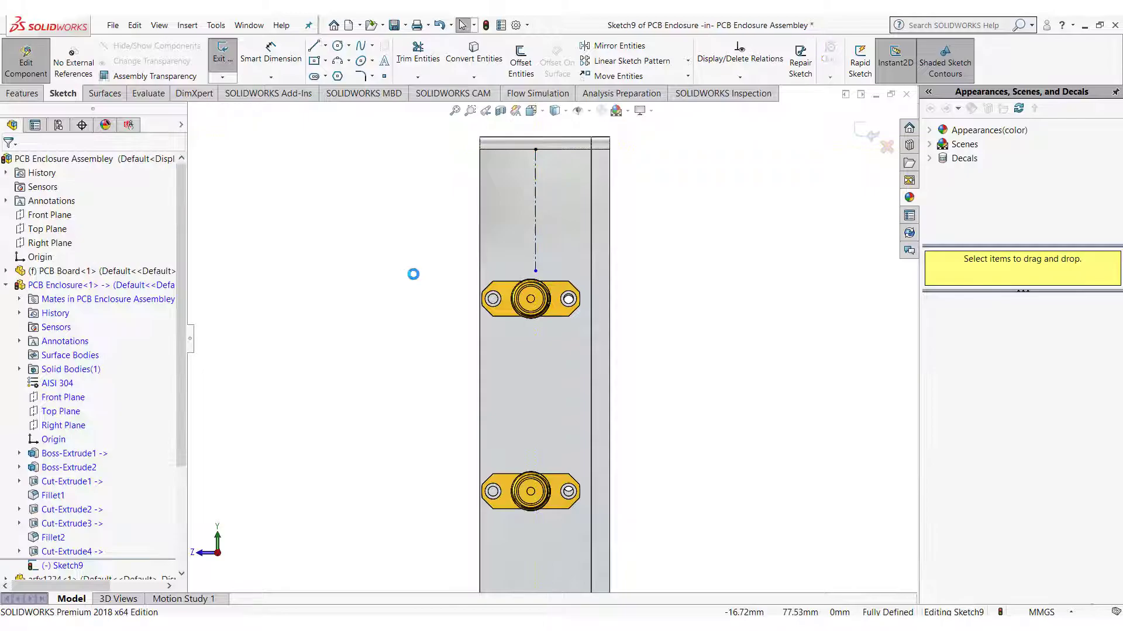
# - Sketch a second vertical construction line about 23 mm long between the two connectors, aligned with the first
pyautogui.press('Return')
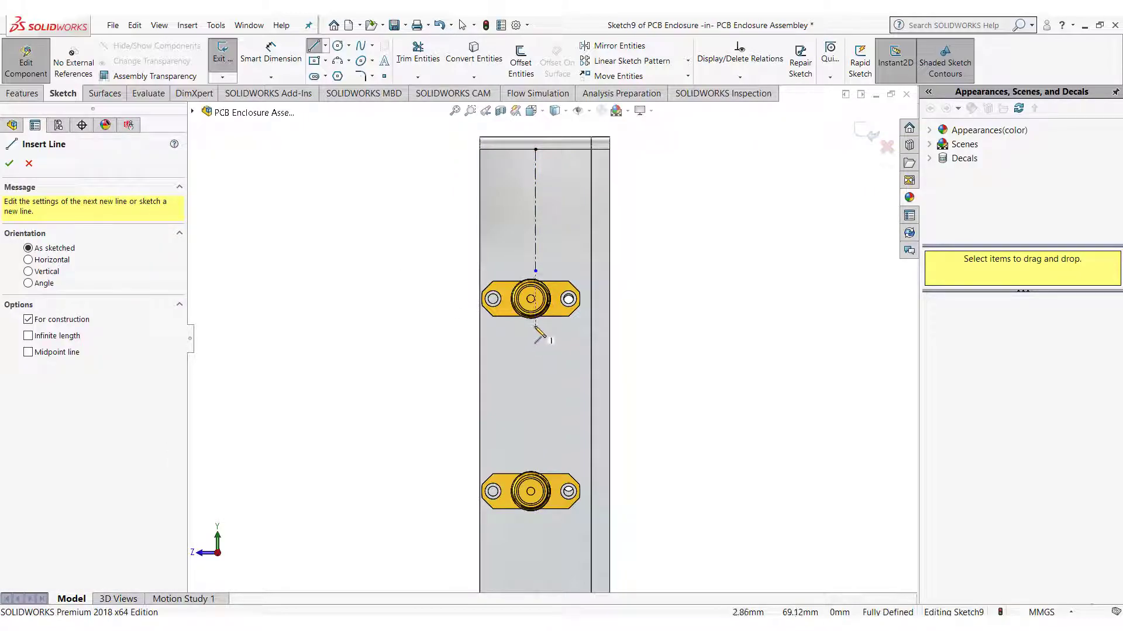
pyautogui.moveTo(535, 328); pyautogui.dragTo(535, 471)
pyautogui.press('Escape')
# - Add the sketch text "RF - IN" along the construction line between the enclosure's end edge and the first connector
pyautogui.scroll(-3, 519, 315)
pyautogui.moveTo(518, 316); pyautogui.dragTo(532, 416, button='middle')
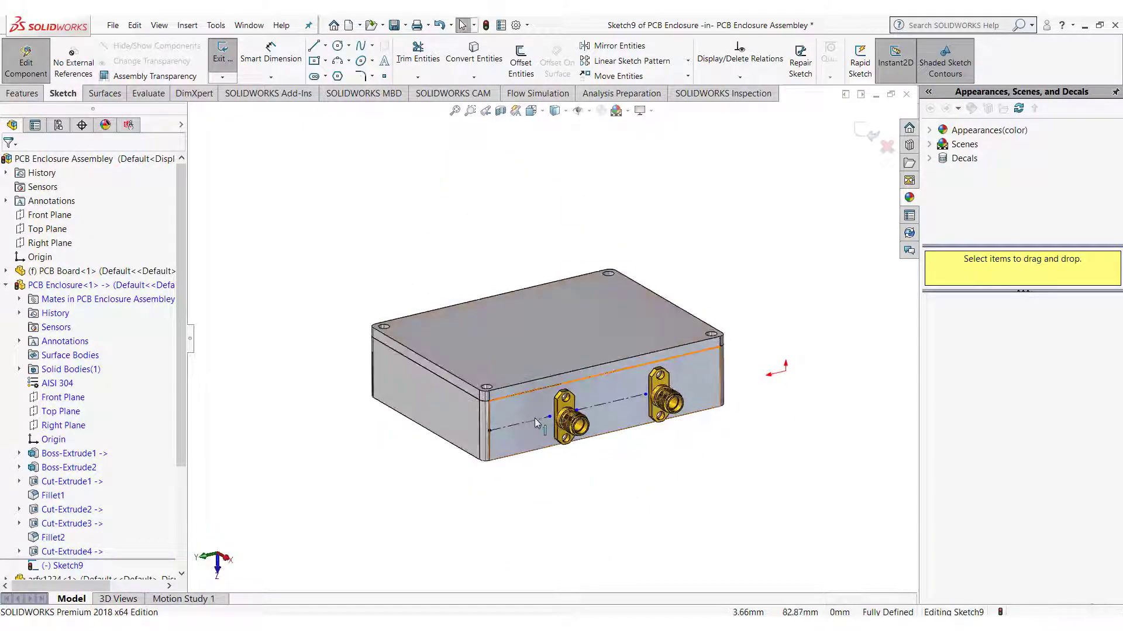
pyautogui.scroll(-2, 533, 418)
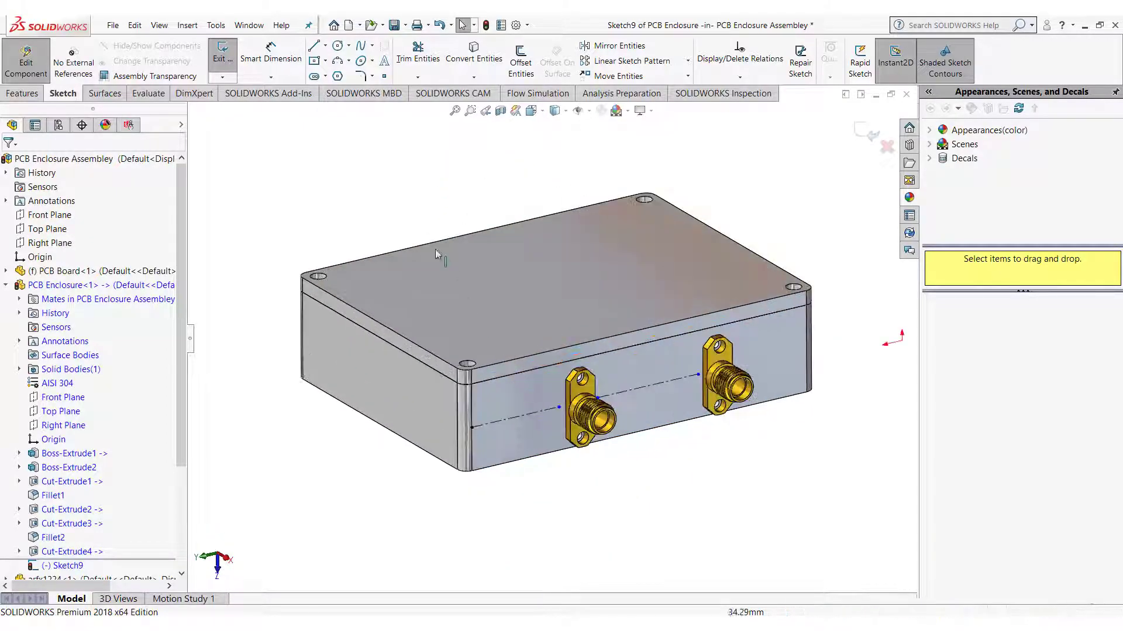
pyautogui.click(384, 62)
pyautogui.scroll(-2, 507, 416)
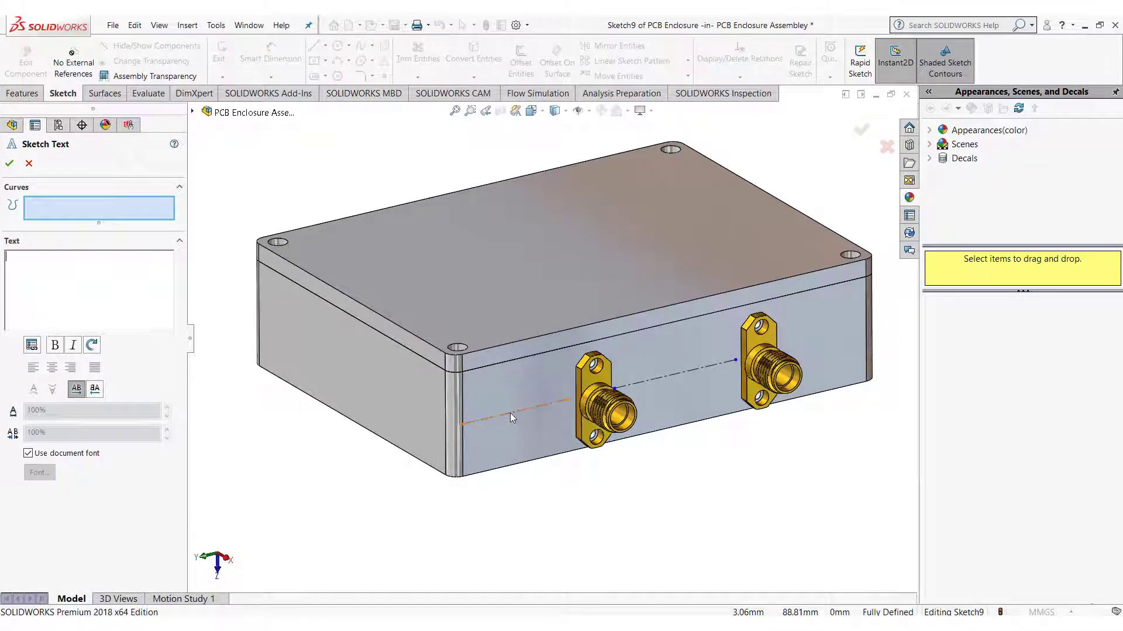
pyautogui.click(510, 414)
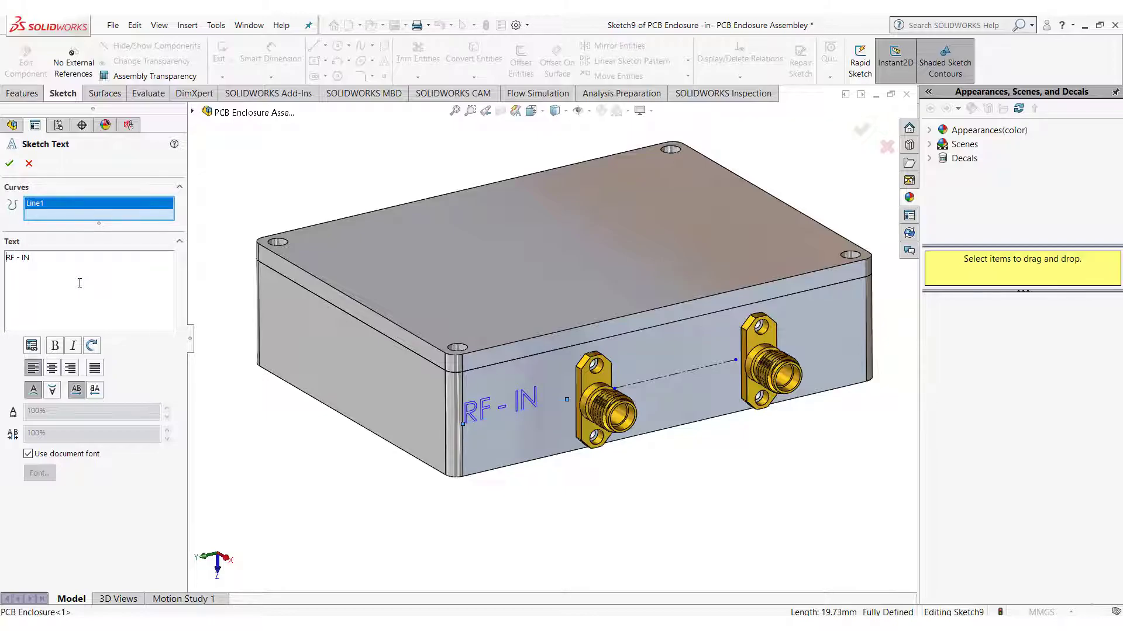
# - Turn off the document font for the "RF - IN" text and set its height to 4 mm
pyautogui.click(28, 455)
pyautogui.click(40, 474)
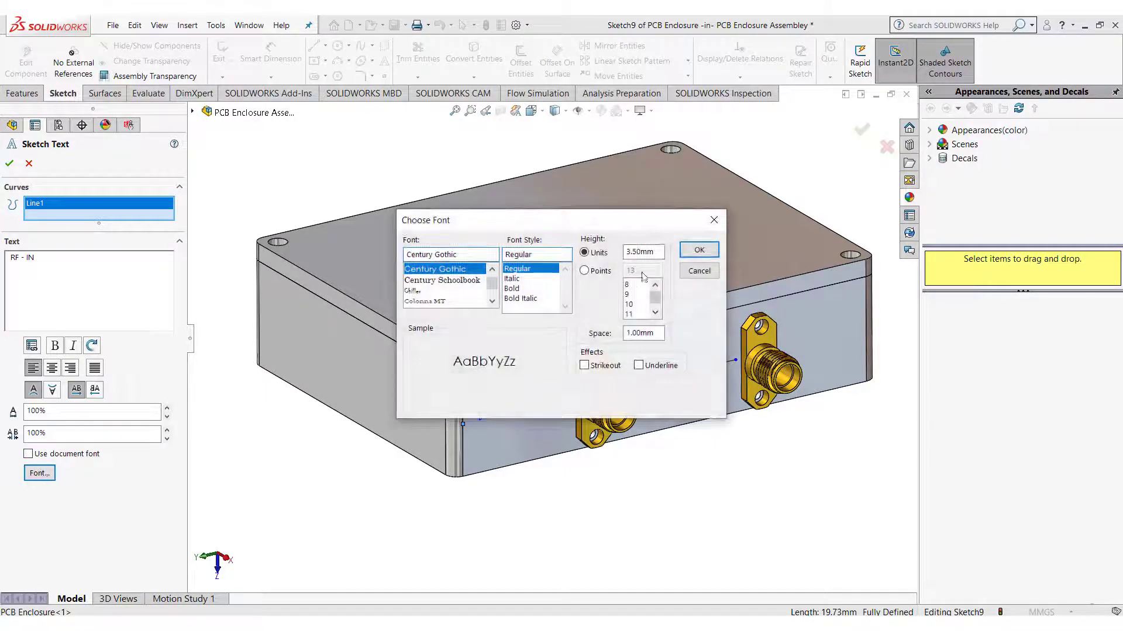
pyautogui.write('4')
pyautogui.press('Return')
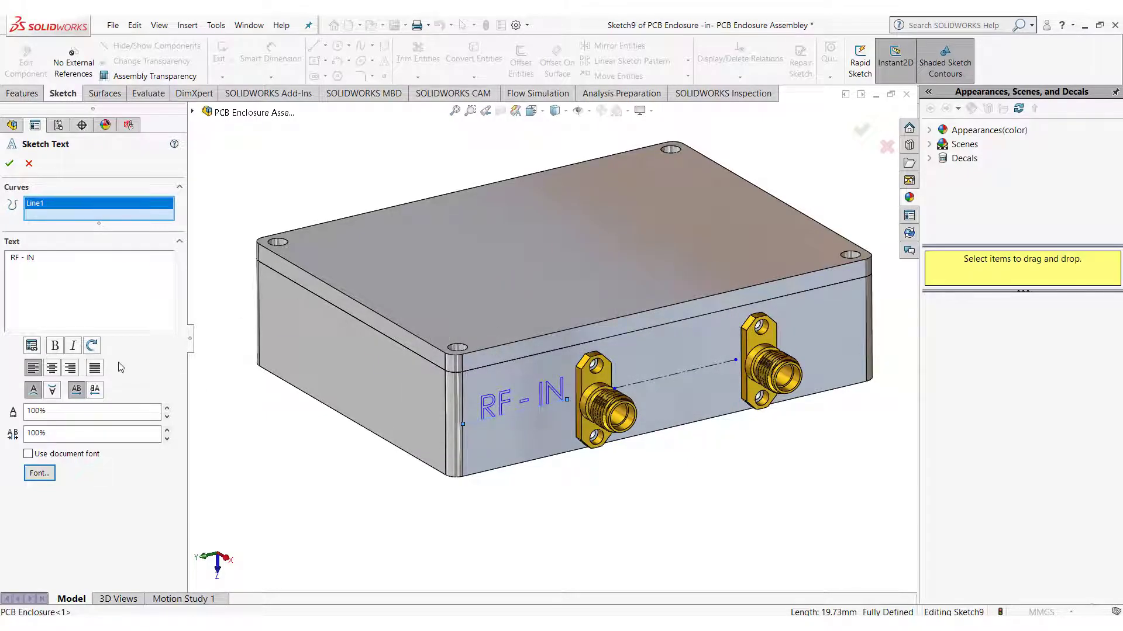
# - Try the vertical flip and reversed direction on the "RF - IN" text and restore its original orientation
pyautogui.click(53, 395)
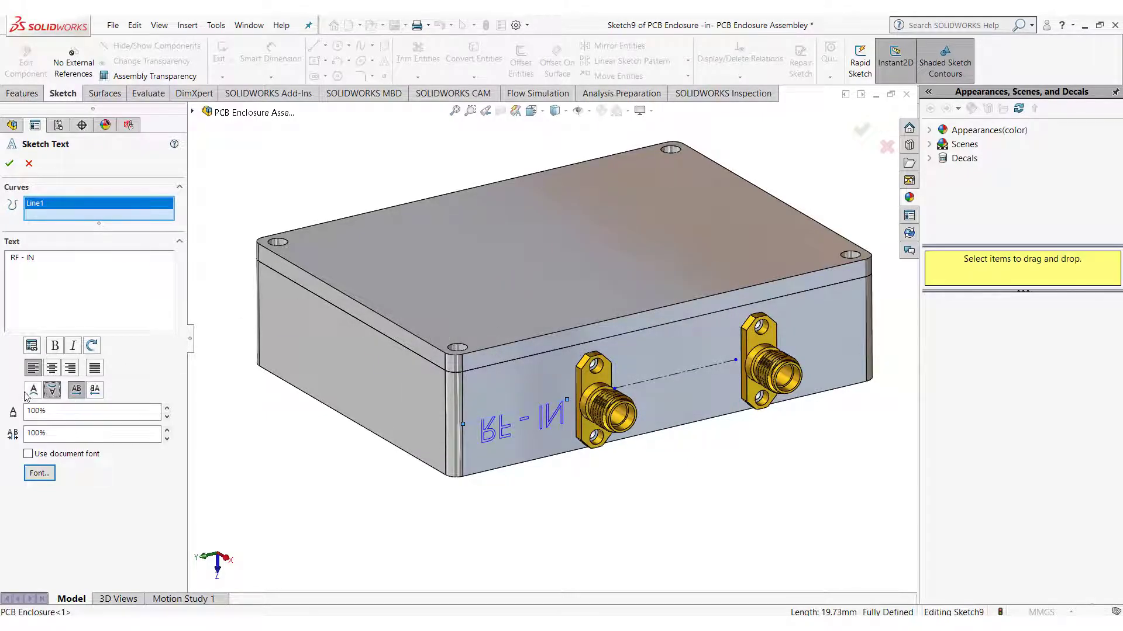
pyautogui.click(34, 391)
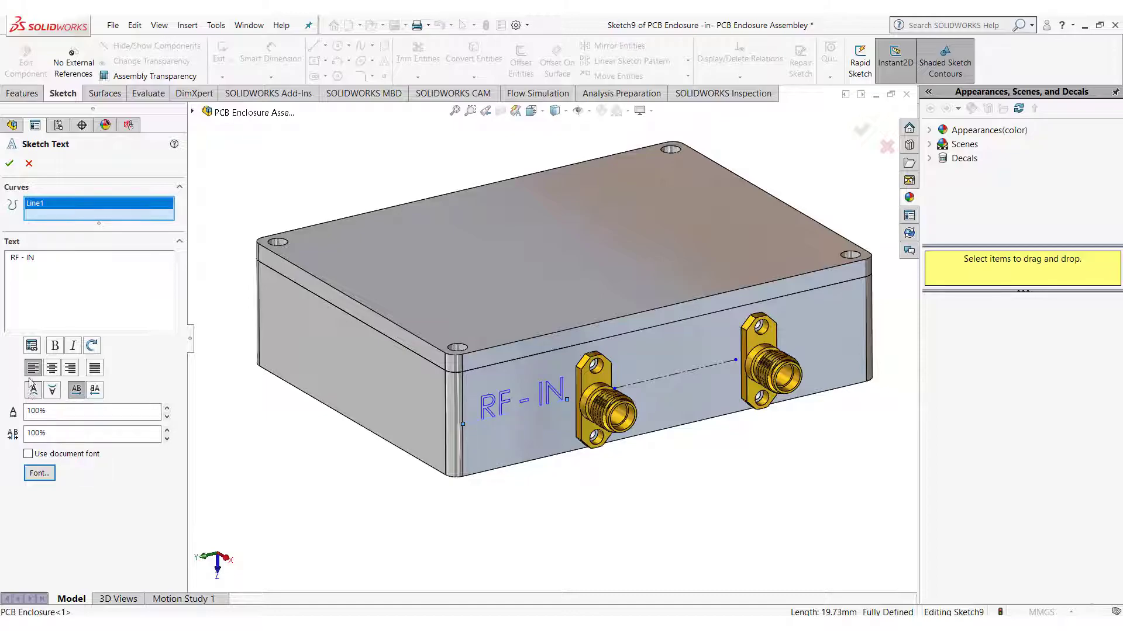
pyautogui.click(96, 391)
pyautogui.click(78, 390)
# - Reduce the leading space before "RF - IN" to shift it along its line, check its font, and accept the sketch text
pyautogui.click(65, 299)
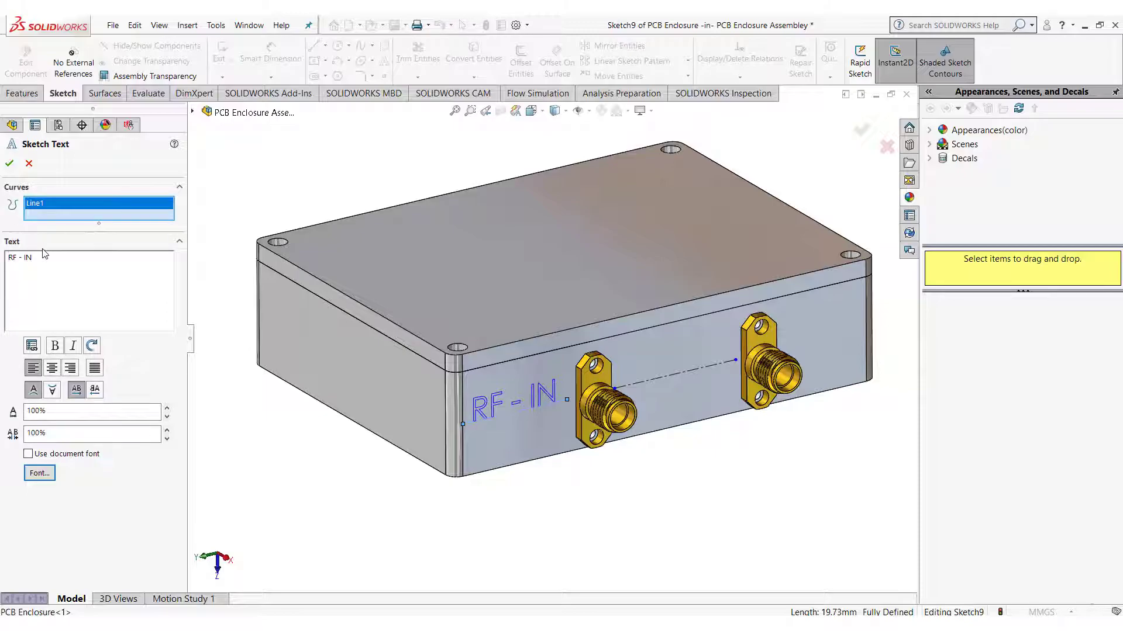
pyautogui.click(39, 473)
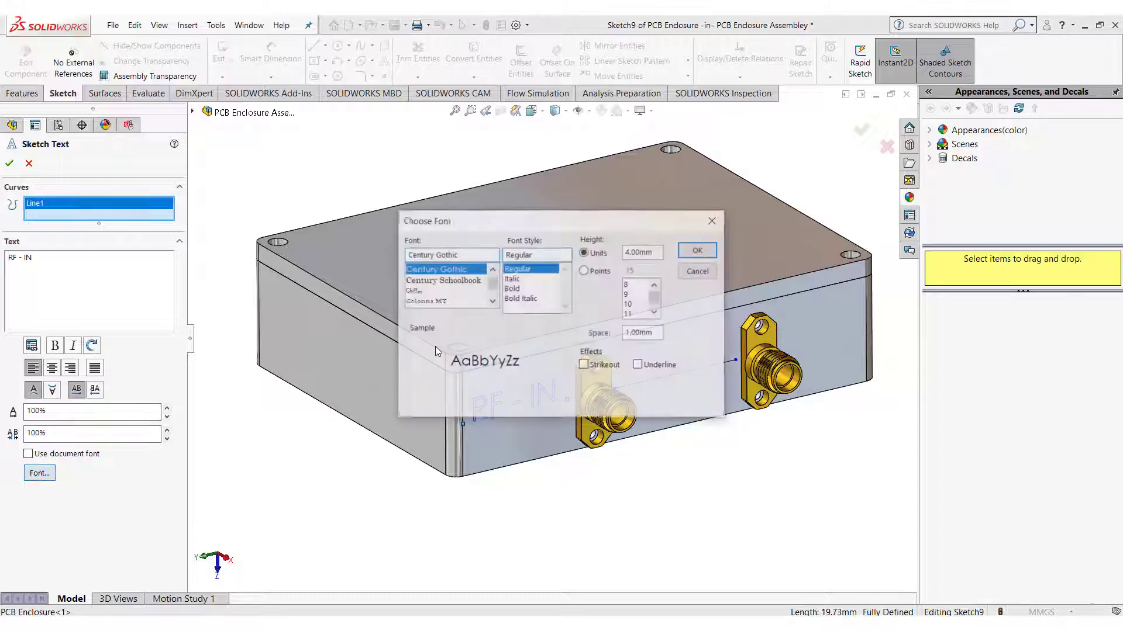
pyautogui.click(693, 252)
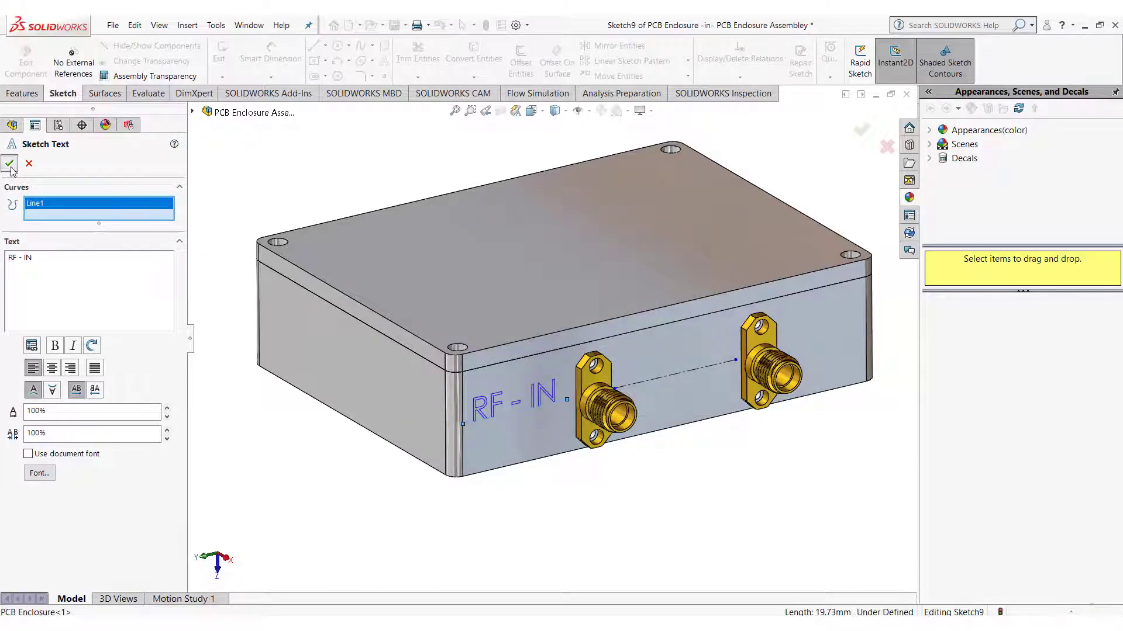
pyautogui.click(10, 163)
# - Add the sketch text "RF - OUT" with a leading space along the construction line between the two connectors
pyautogui.click(658, 379)
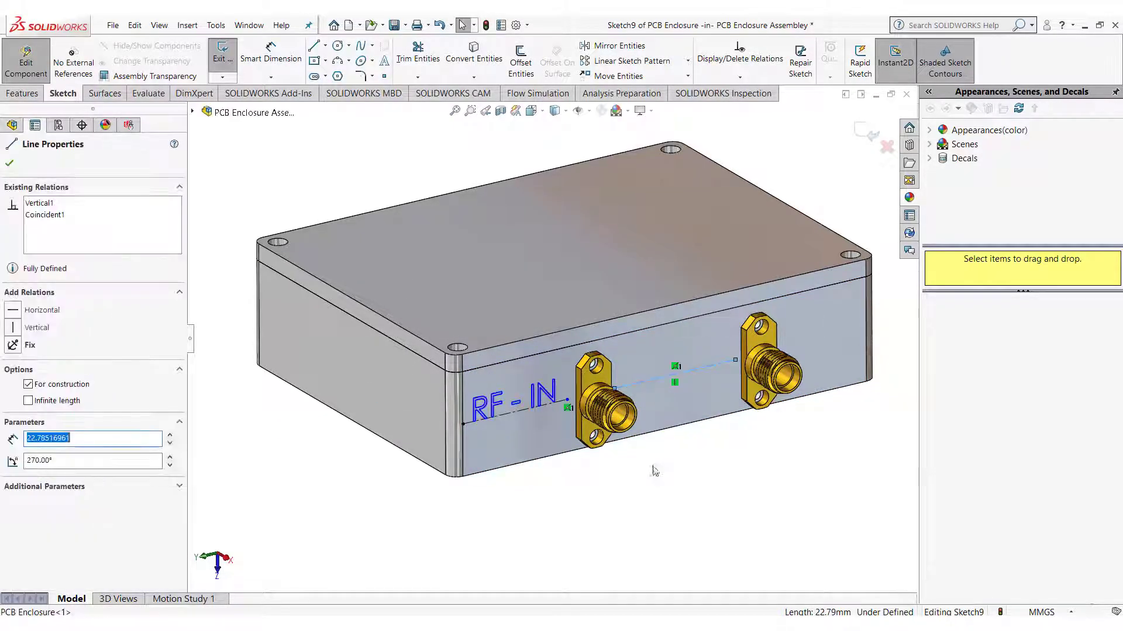
pyautogui.click(653, 483)
pyautogui.click(386, 61)
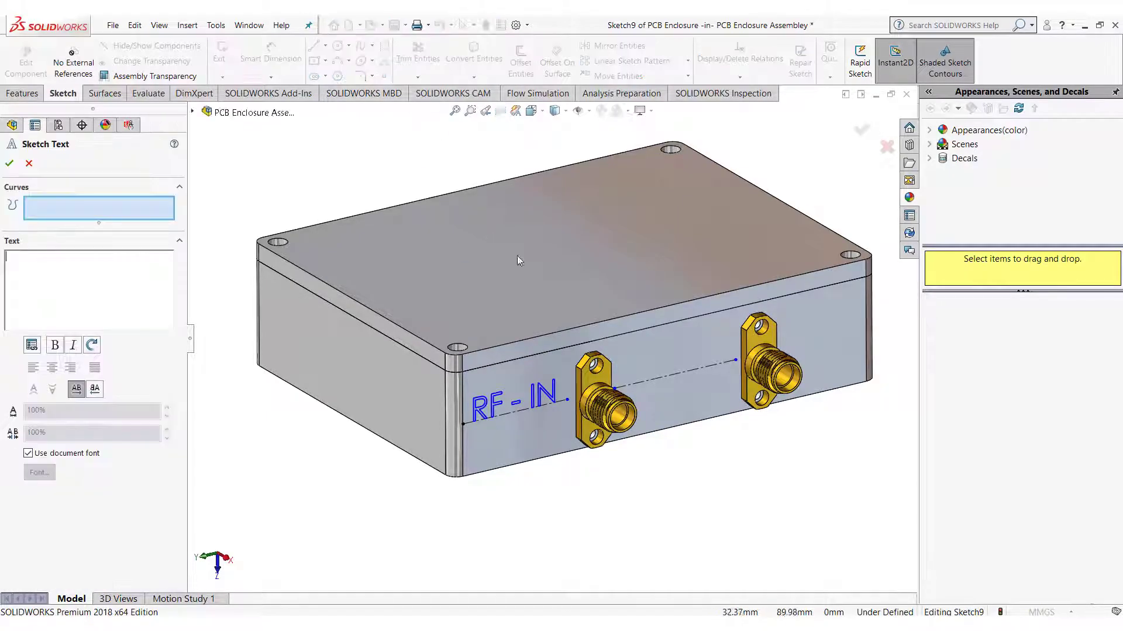
pyautogui.click(647, 381)
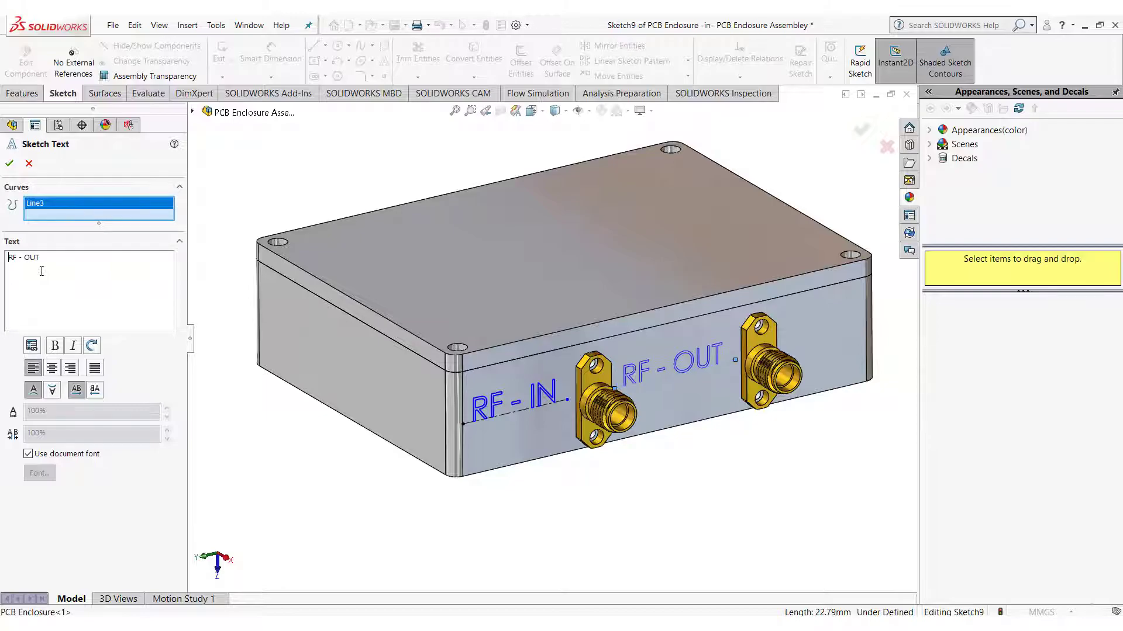
# - Turn off the document font for the "RF - OUT" text and increase its text height
pyautogui.click(28, 455)
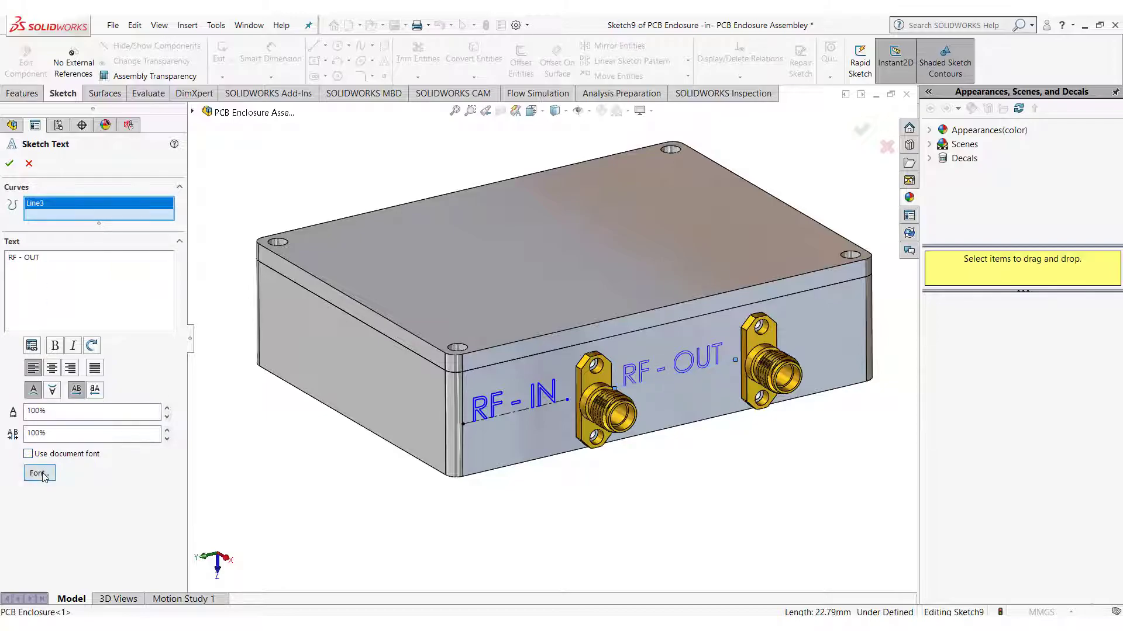
pyautogui.click(39, 473)
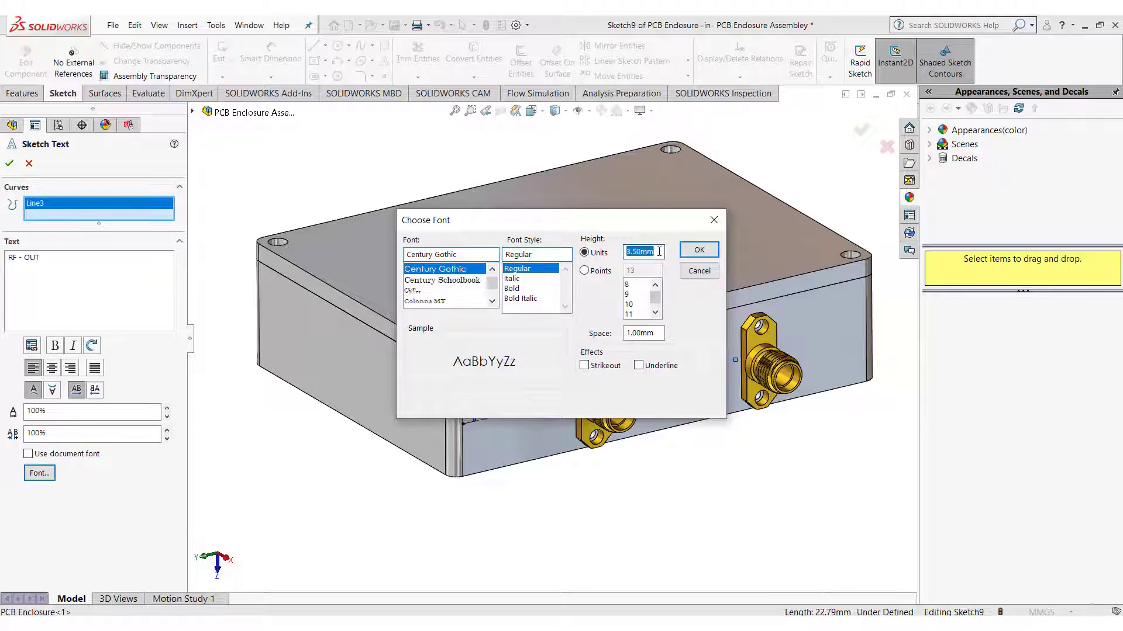
pyautogui.press('Return')
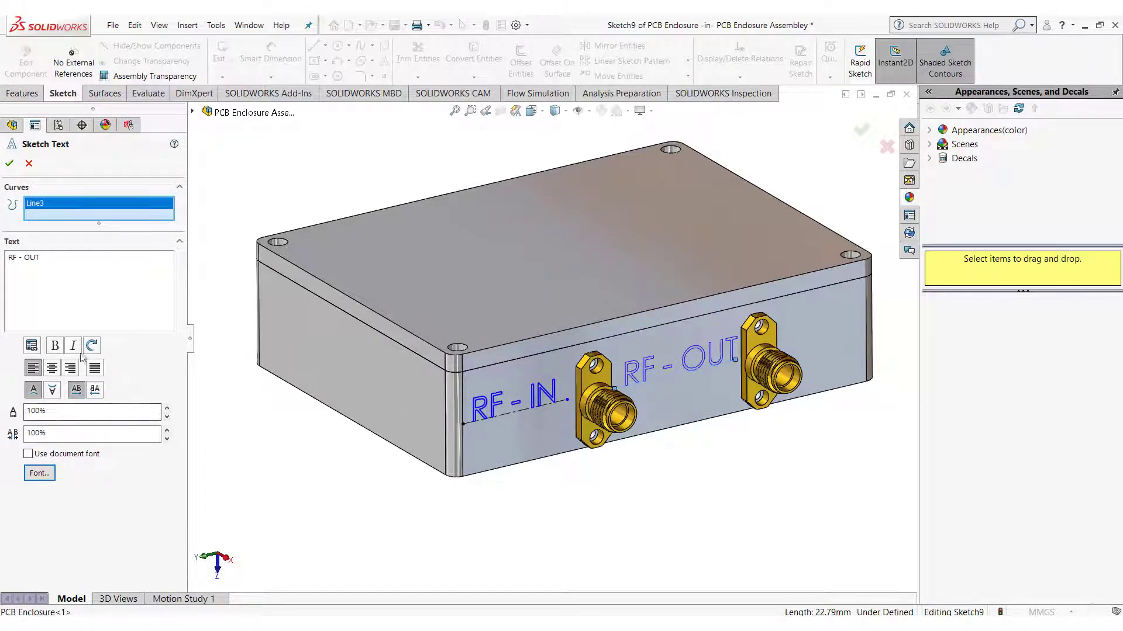
# - Accept the "RF - OUT" sketch text and exit the sketch on the enclosure's side face
pyautogui.click(10, 165)
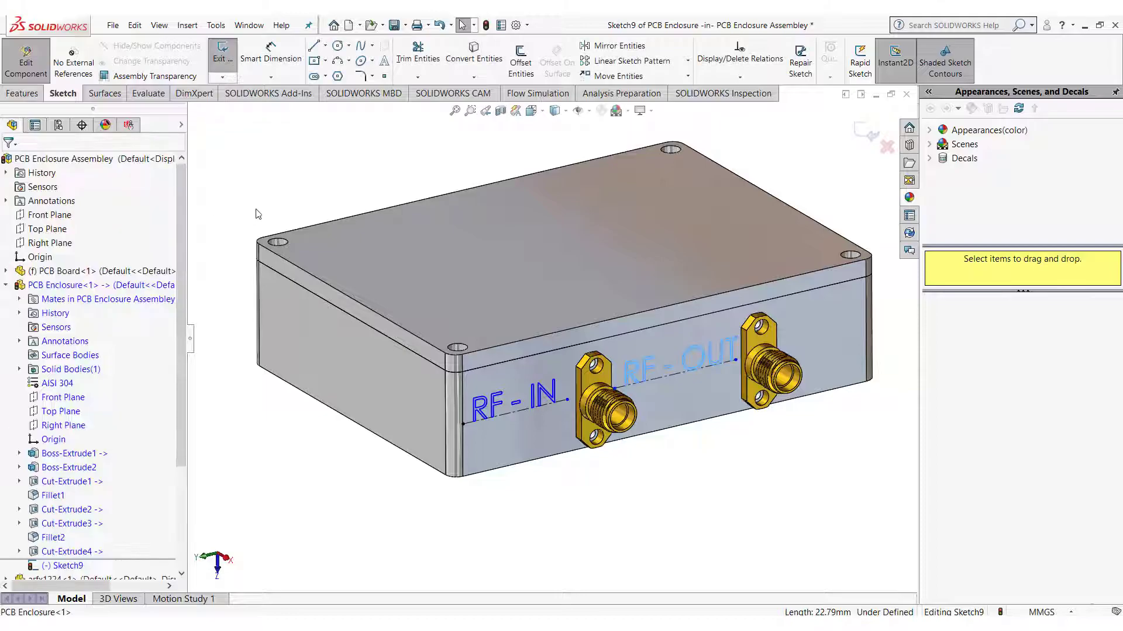
pyautogui.click(863, 131)
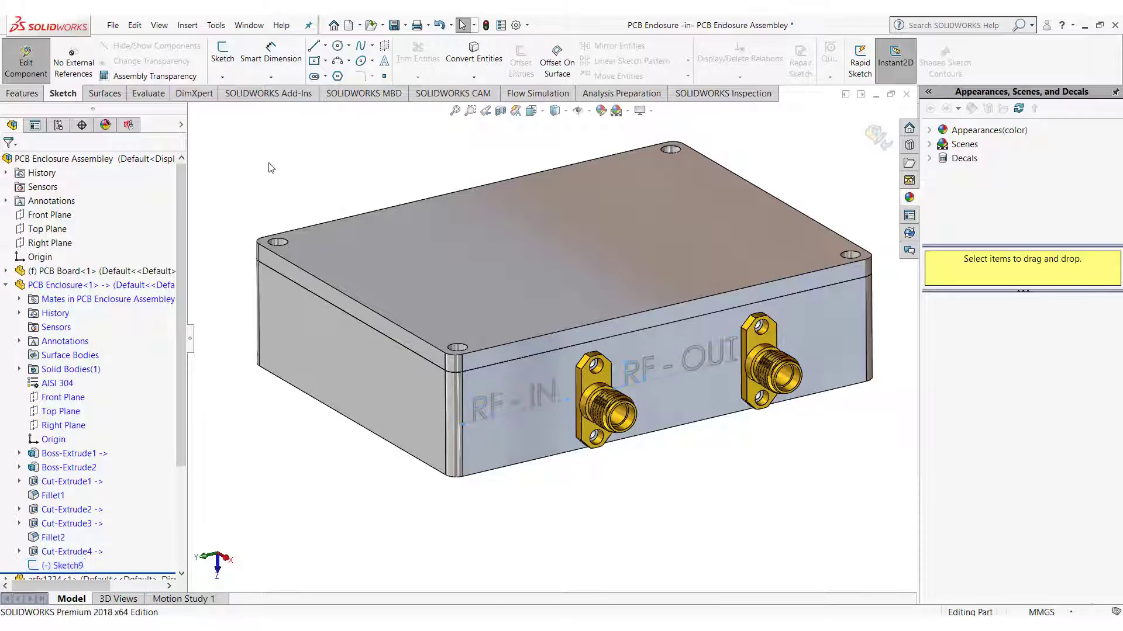
# - Cut the RF - IN and RF - OUT text sketch into the enclosure's side face with a blind Extruded Cut 0.25 mm deep
pyautogui.click(30, 96)
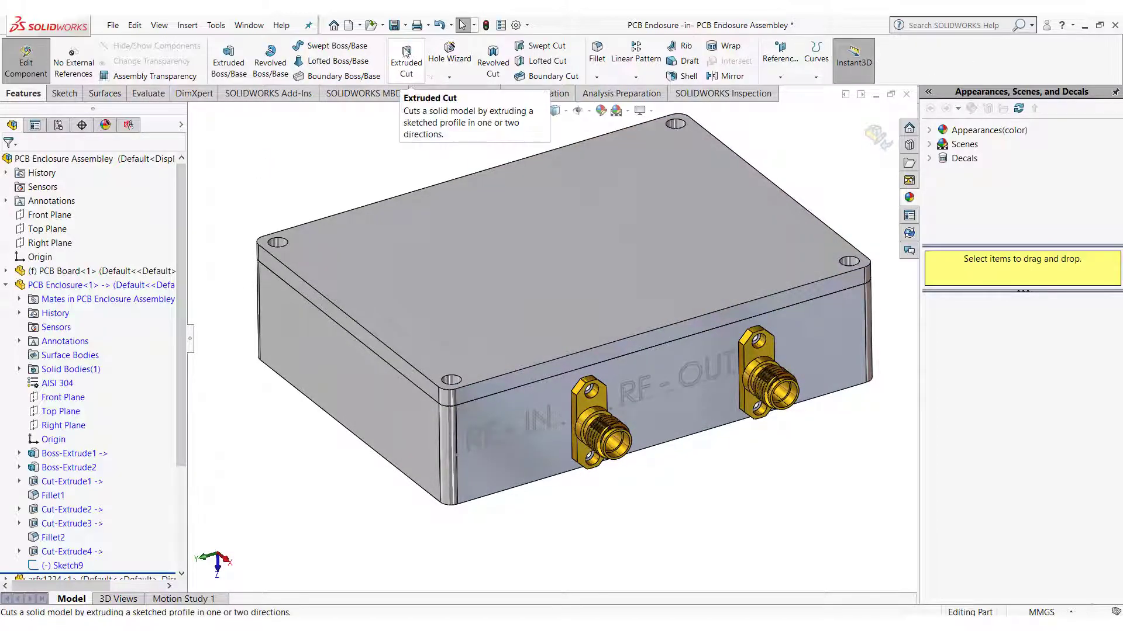
pyautogui.click(409, 66)
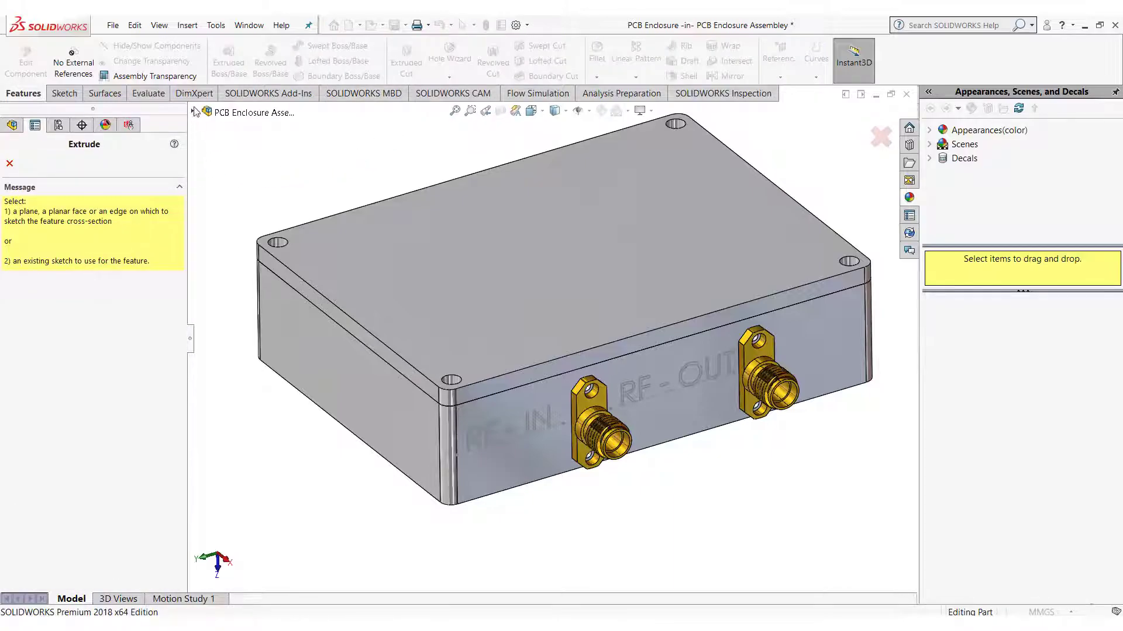
pyautogui.click(193, 112)
pyautogui.click(217, 239)
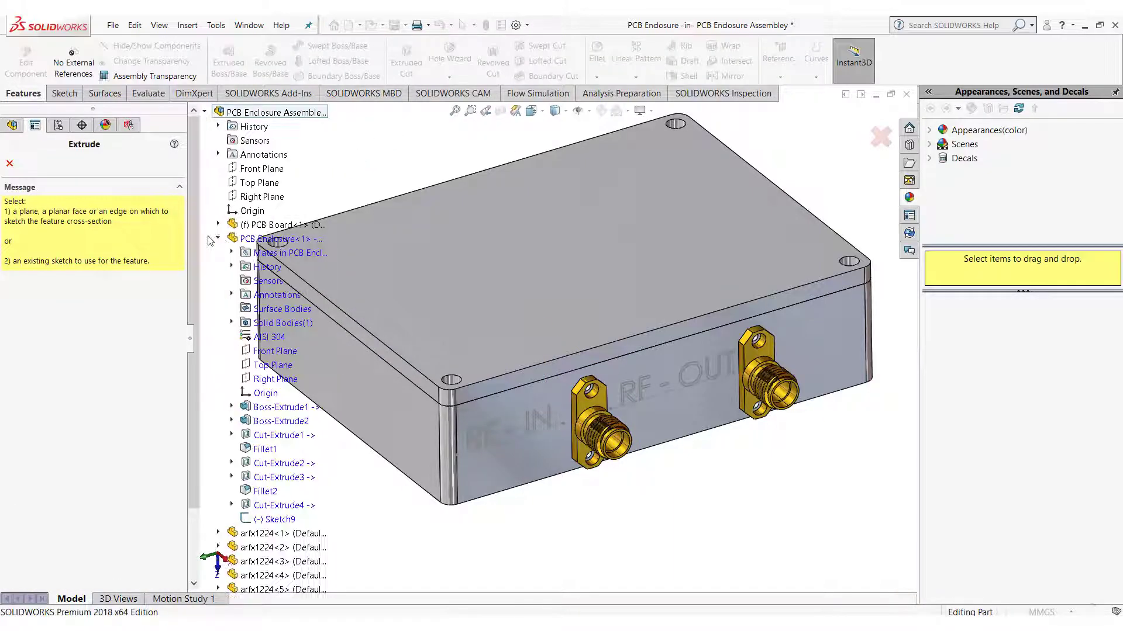
pyautogui.click(276, 520)
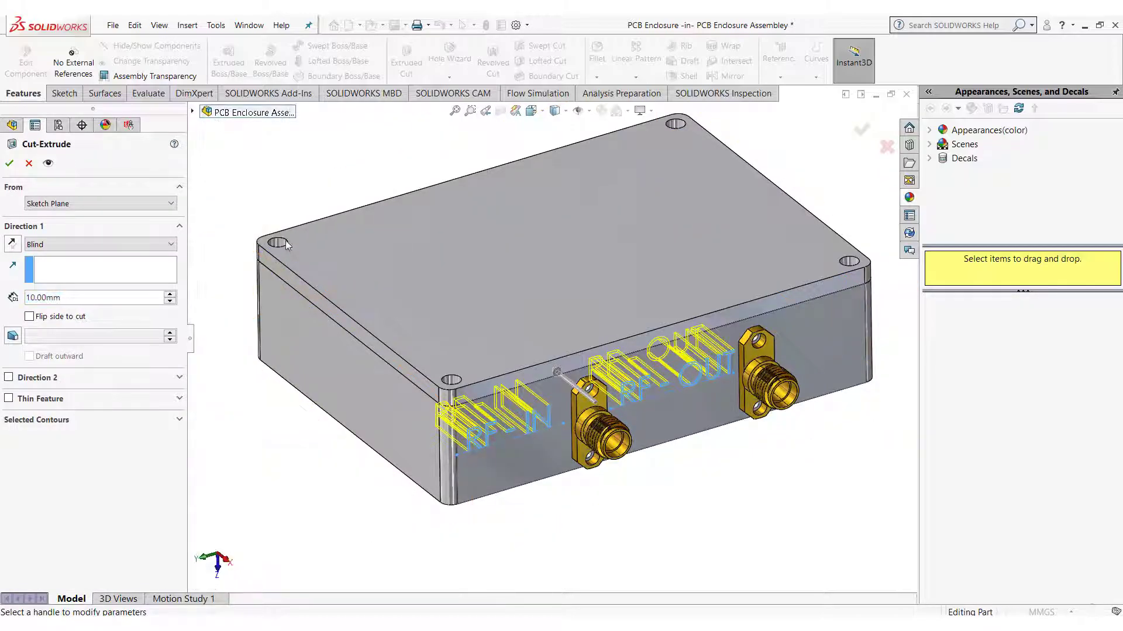
pyautogui.moveTo(286, 237)
pyautogui.mouseDown(button='middle')
pyautogui.moveTo(281, 208)
pyautogui.moveTo(280, 231)
pyautogui.mouseUp(button='middle')
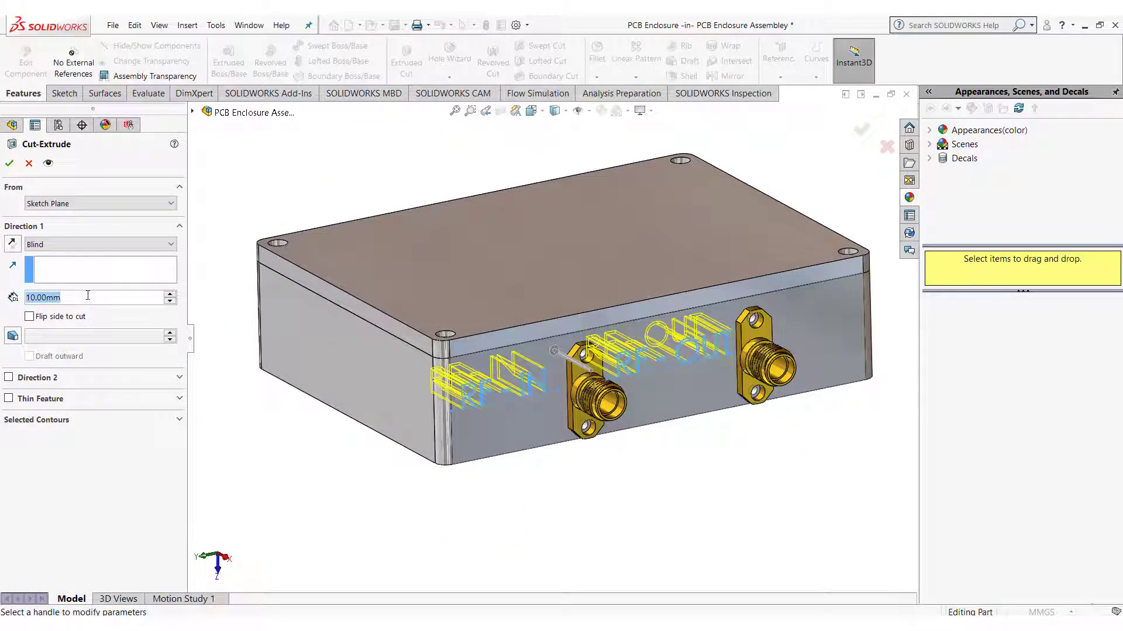
pyautogui.write('0.25')
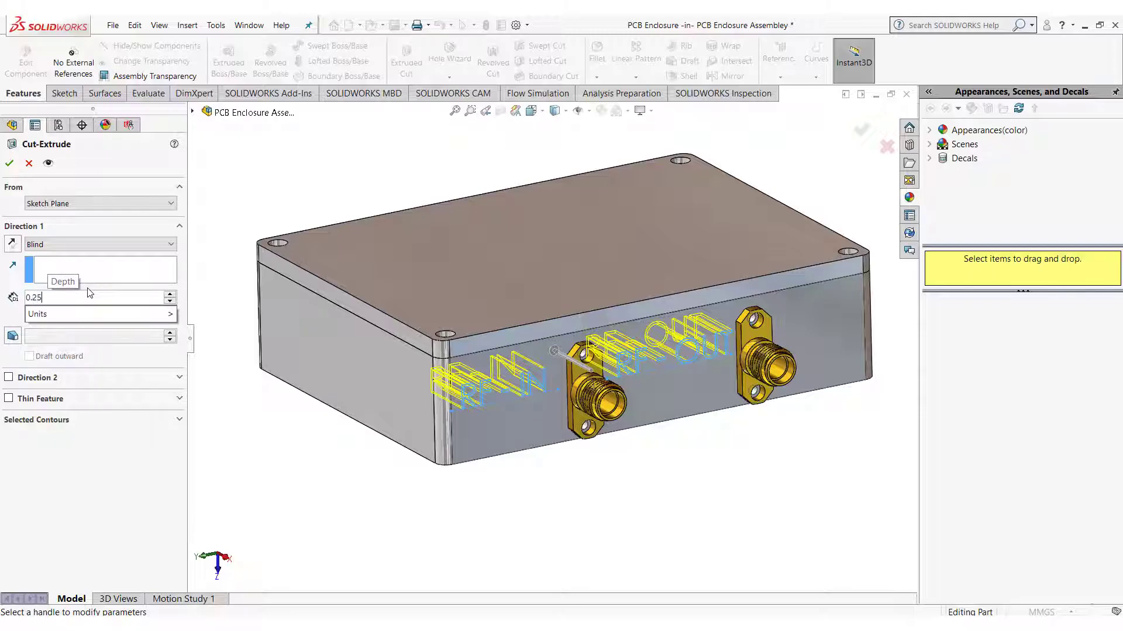
pyautogui.press('Return')
pyautogui.scroll(-5, 507, 402)
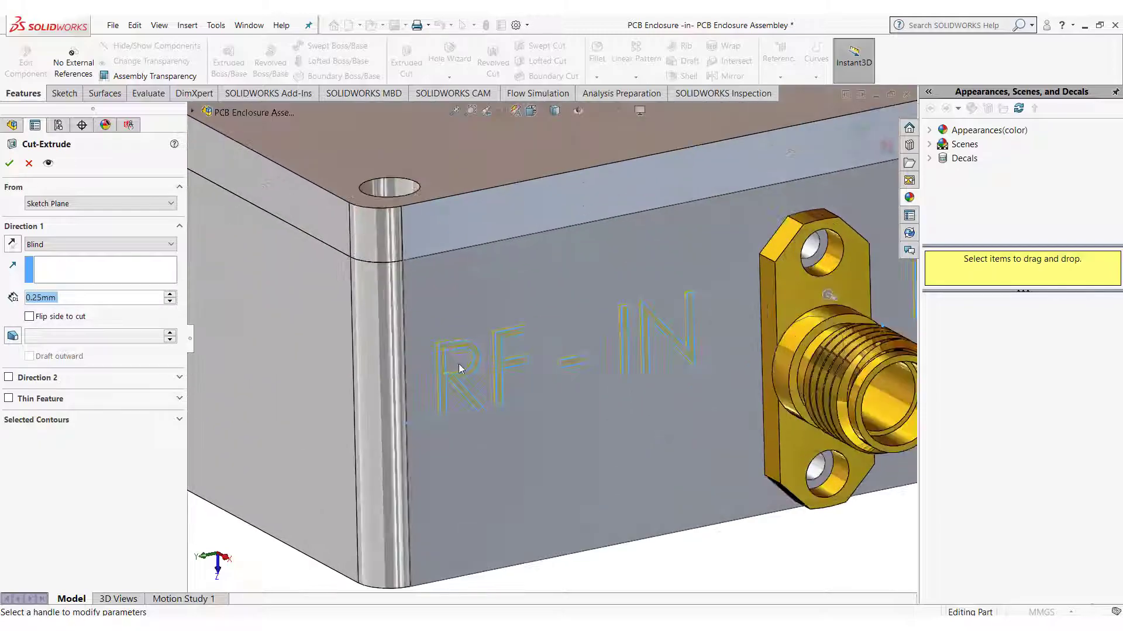
pyautogui.scroll(2, 817, 302)
pyautogui.scroll(3, 822, 292)
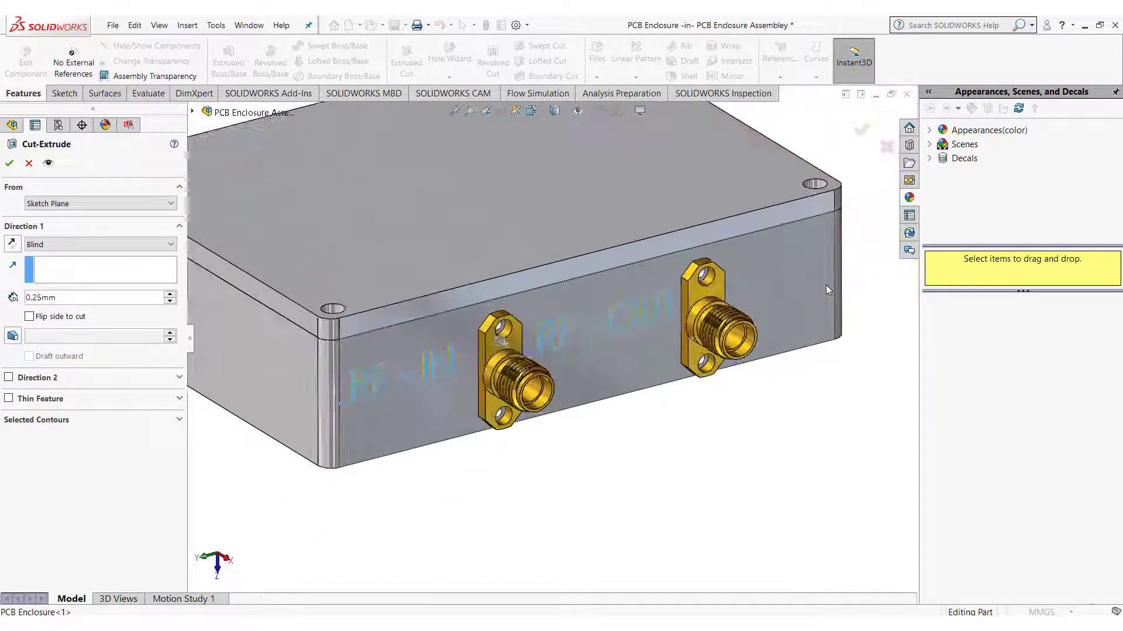
pyautogui.scroll(-2, 364, 353)
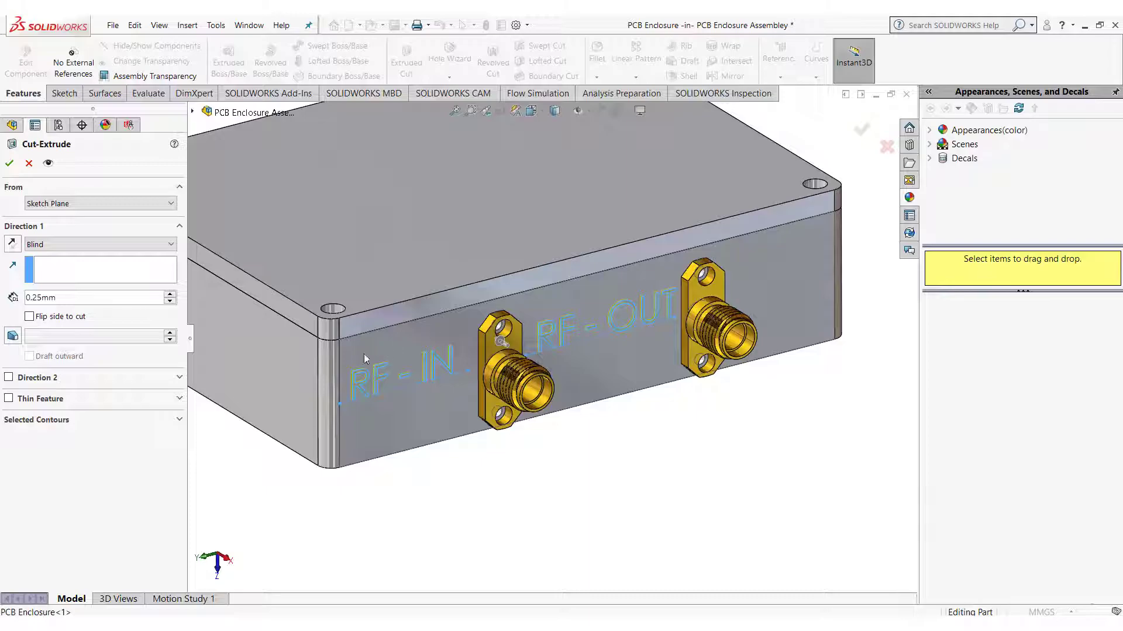
pyautogui.click(13, 168)
# - Select the recessed faces of all the "RF - IN" characters, including the dash
pyautogui.moveTo(374, 386)
pyautogui.mouseDown(button='middle')
pyautogui.moveTo(317, 480)
pyautogui.moveTo(378, 373)
pyautogui.mouseUp(button='middle')
pyautogui.scroll(-6, 377, 374)
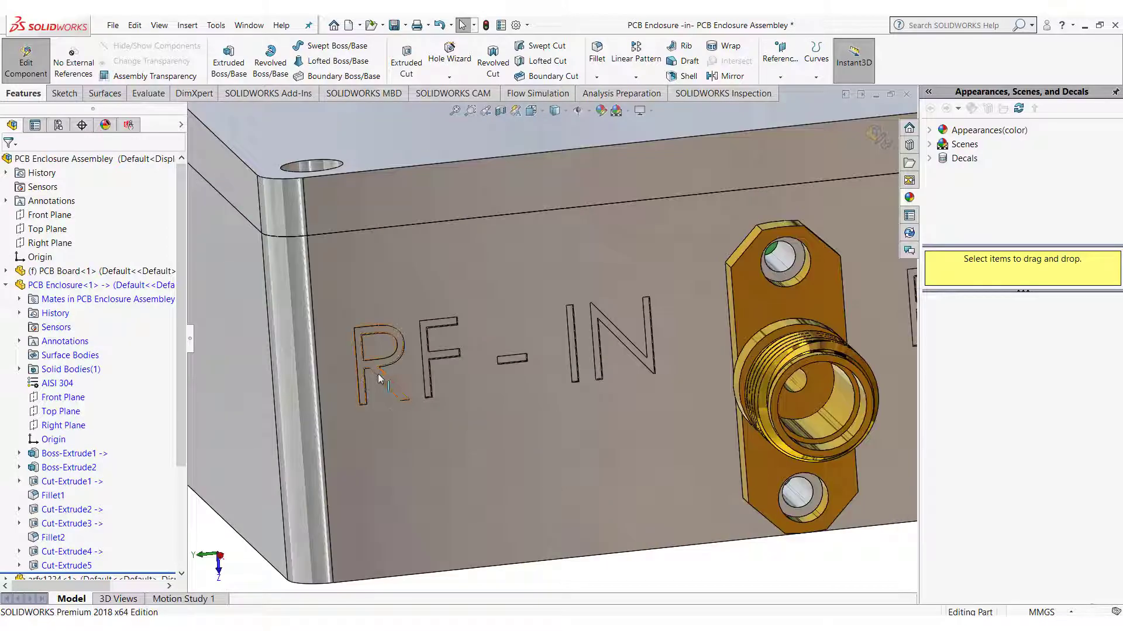
pyautogui.click(377, 372)
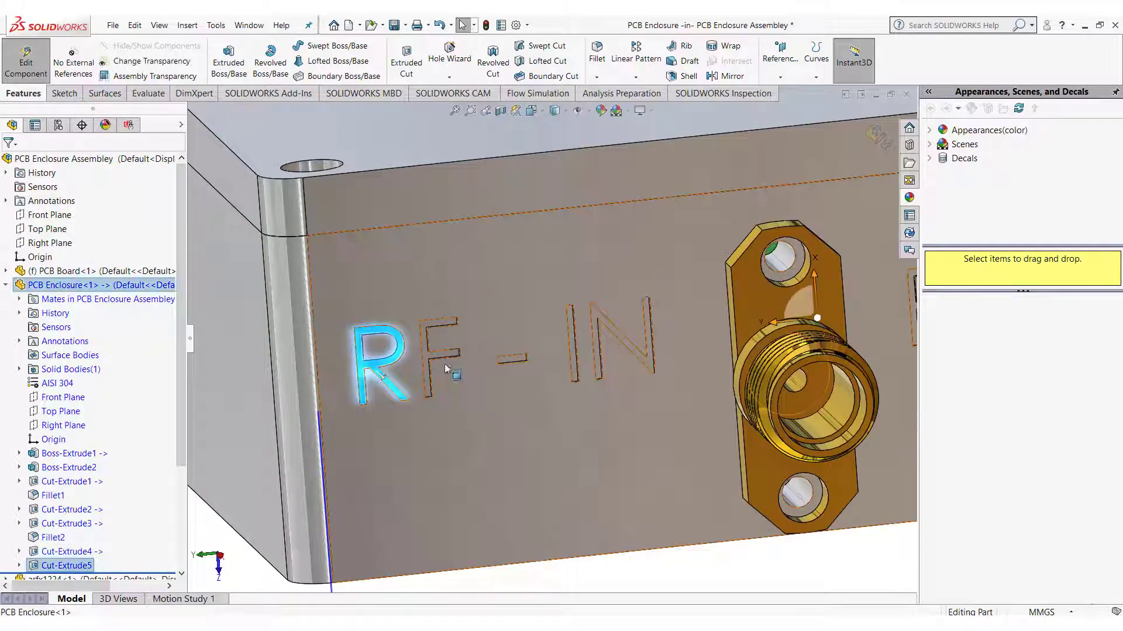
pyautogui.keyDown('ctrl'); pyautogui.click(518, 360); pyautogui.keyUp('ctrl')
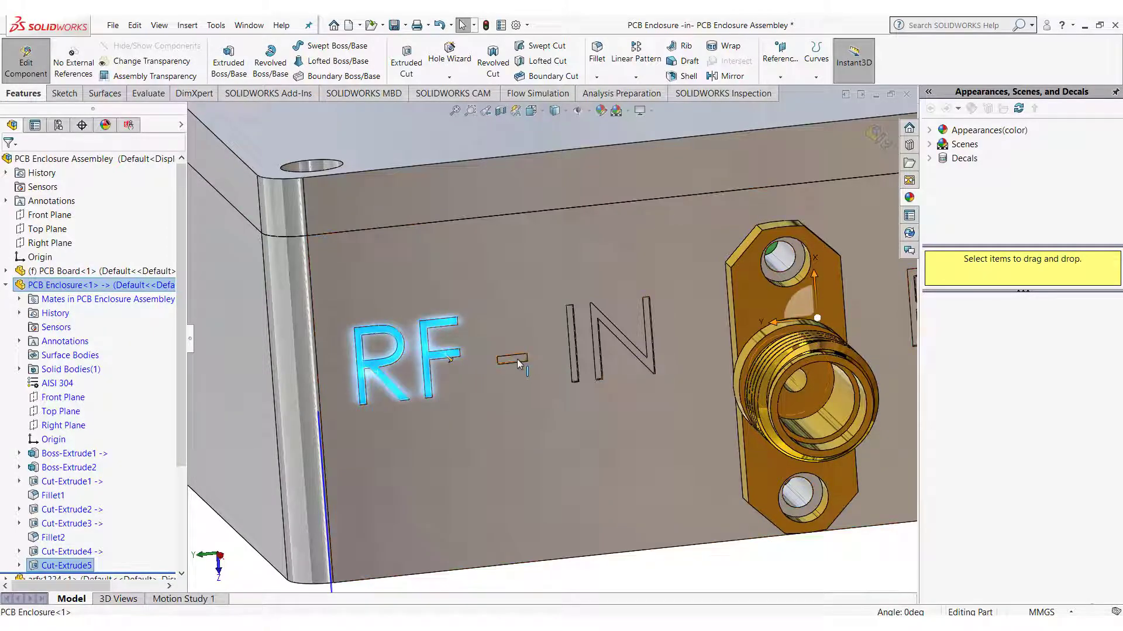
pyautogui.keyDown('ctrl'); pyautogui.click(576, 364); pyautogui.keyUp('ctrl')
pyautogui.scroll(-3, 606, 316)
pyautogui.keyDown('ctrl'); pyautogui.click(607, 316); pyautogui.keyUp('ctrl')
# - Add the recessed faces of all the "RF - OUT" characters, including the dash, to the selection
pyautogui.scroll(3, 606, 316)
pyautogui.moveTo(606, 316); pyautogui.dragTo(754, 363, button='middle')
pyautogui.scroll(-4, 579, 293)
pyautogui.keyDown('ctrl'); pyautogui.click(550, 298); pyautogui.keyUp('ctrl')
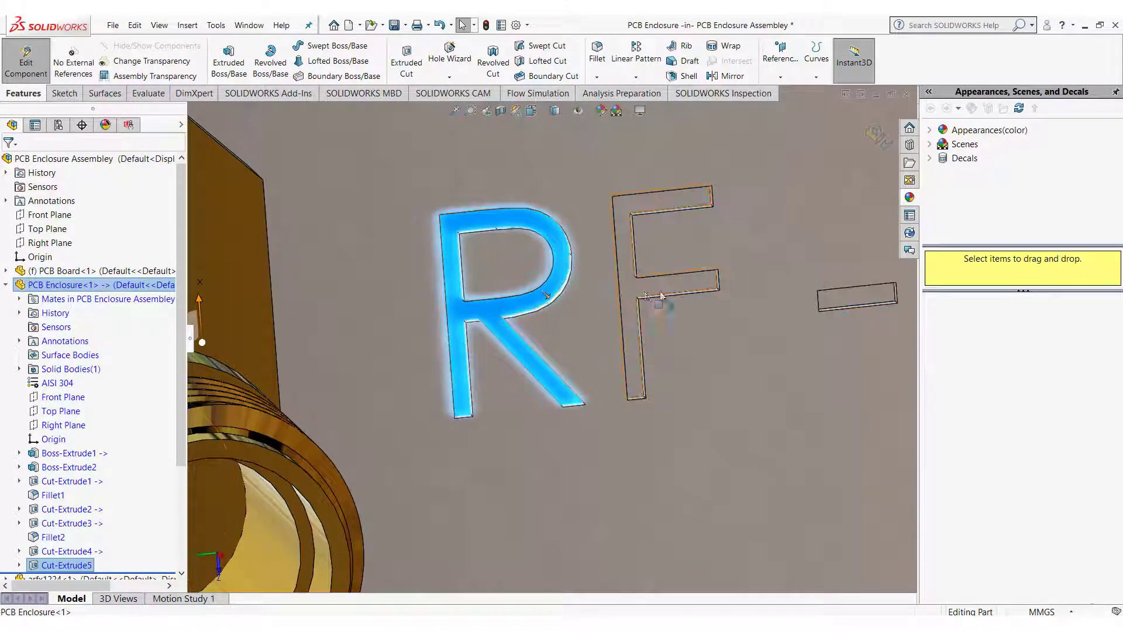
pyautogui.keyDown('ctrl'); pyautogui.click(695, 292); pyautogui.keyUp('ctrl')
pyautogui.keyDown('ctrl'); pyautogui.click(822, 301); pyautogui.keyUp('ctrl')
pyautogui.moveTo(809, 339); pyautogui.dragTo(822, 316, button='middle')
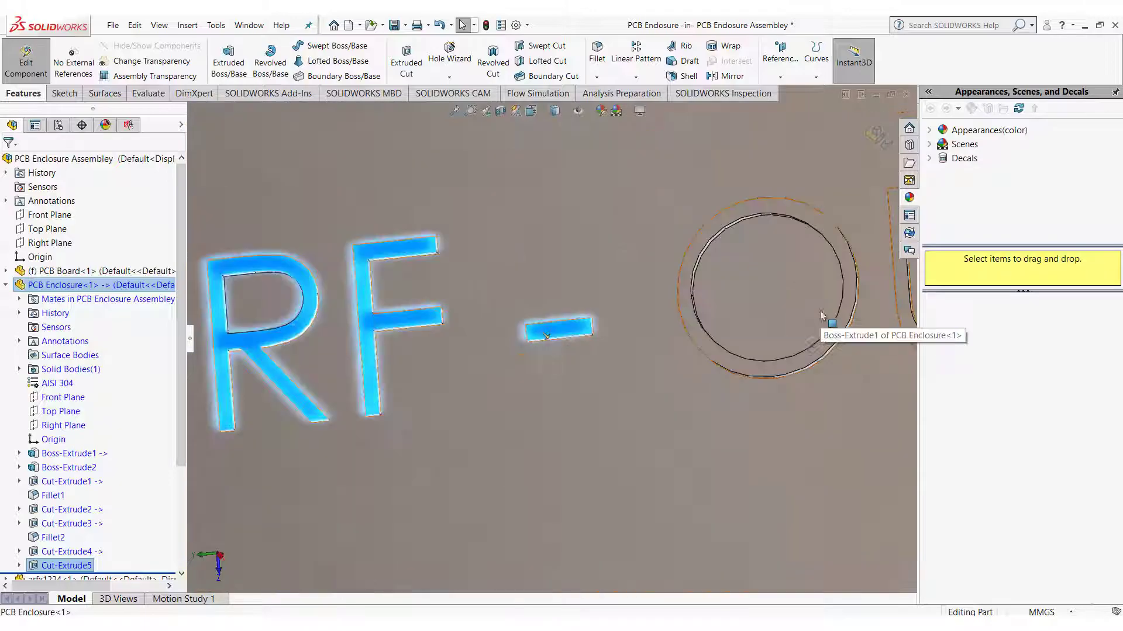
pyautogui.keyDown('ctrl'); pyautogui.click(807, 363); pyautogui.keyUp('ctrl')
pyautogui.scroll(3, 806, 364)
pyautogui.scroll(-3, 725, 345)
pyautogui.keyDown('ctrl'); pyautogui.click(730, 341); pyautogui.keyUp('ctrl')
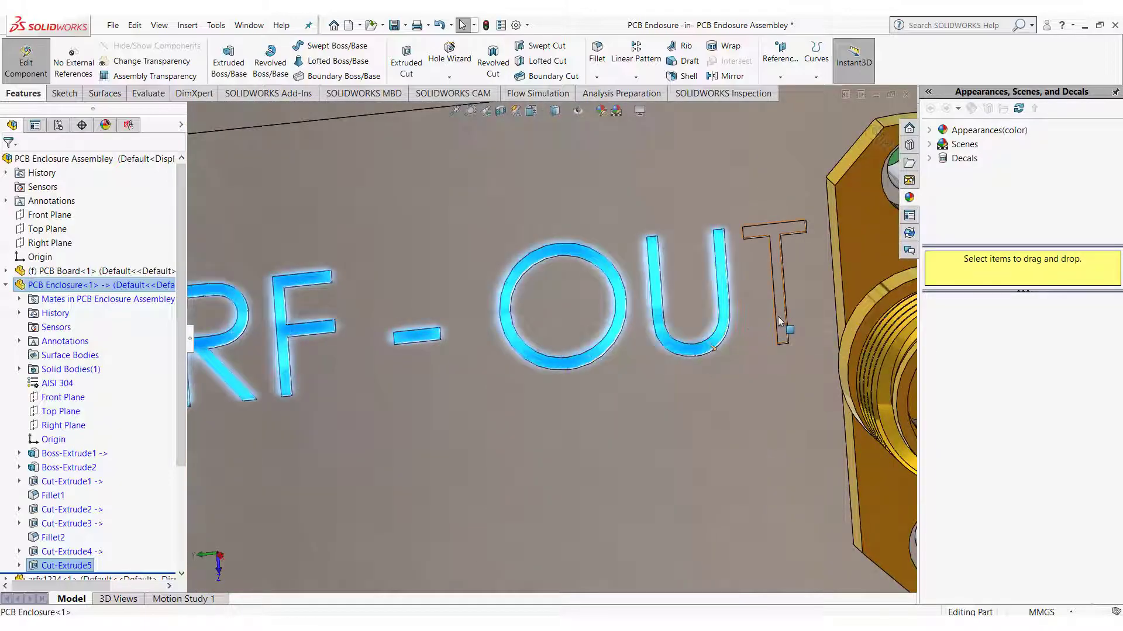
pyautogui.keyDown('ctrl'); pyautogui.click(779, 321); pyautogui.keyUp('ctrl')
pyautogui.scroll(5, 296, 417)
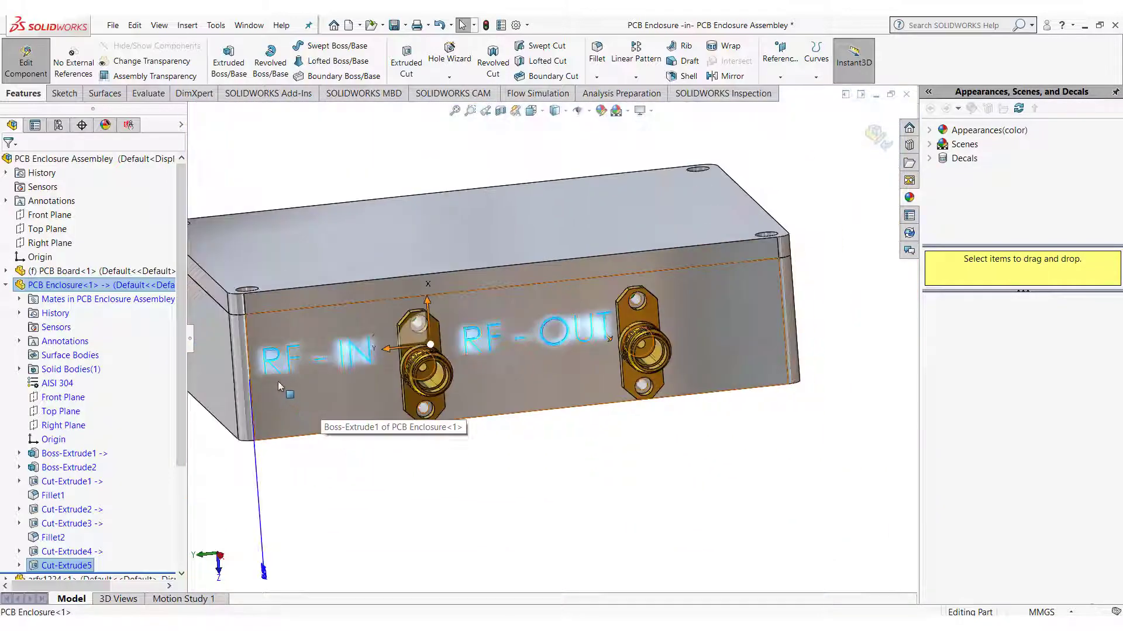
# - Apply the solid Red appearance to the selected engraved letter faces
pyautogui.moveTo(279, 386); pyautogui.dragTo(316, 421, button='middle')
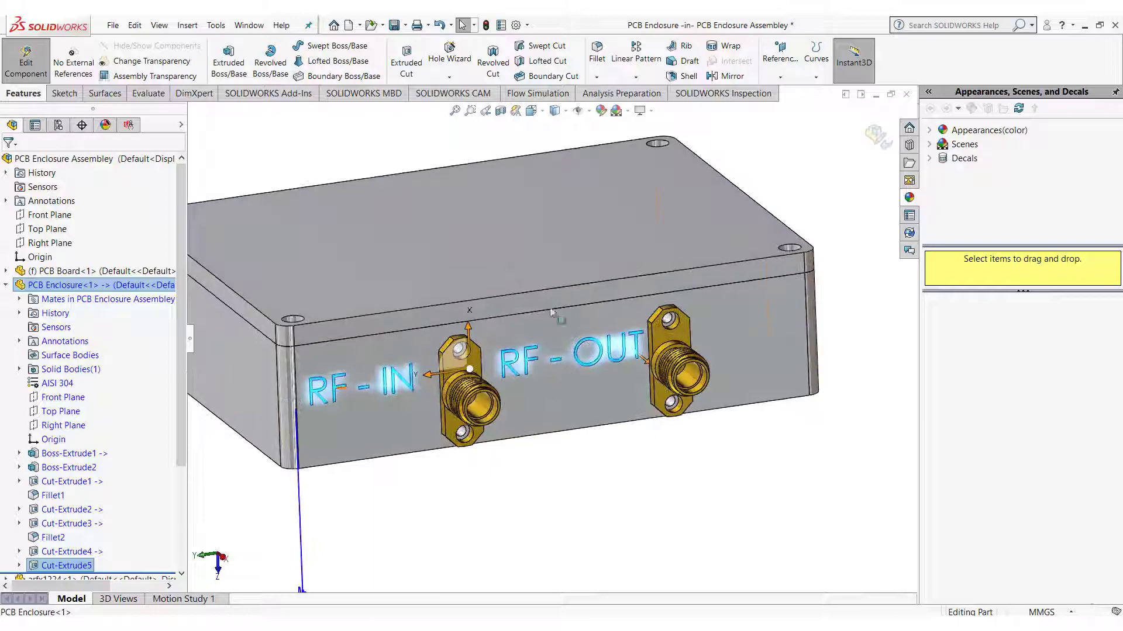
pyautogui.click(929, 131)
pyautogui.click(974, 214)
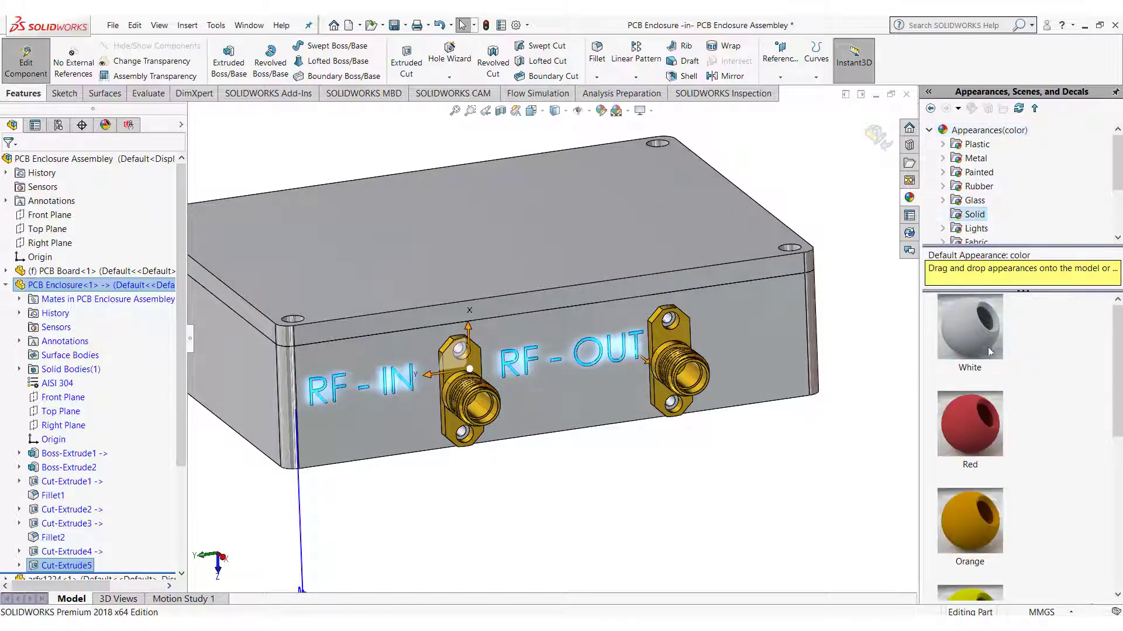
pyautogui.doubleClick(969, 424)
pyautogui.scroll(-3, 398, 437)
pyautogui.moveTo(374, 362); pyautogui.dragTo(338, 275, button='middle')
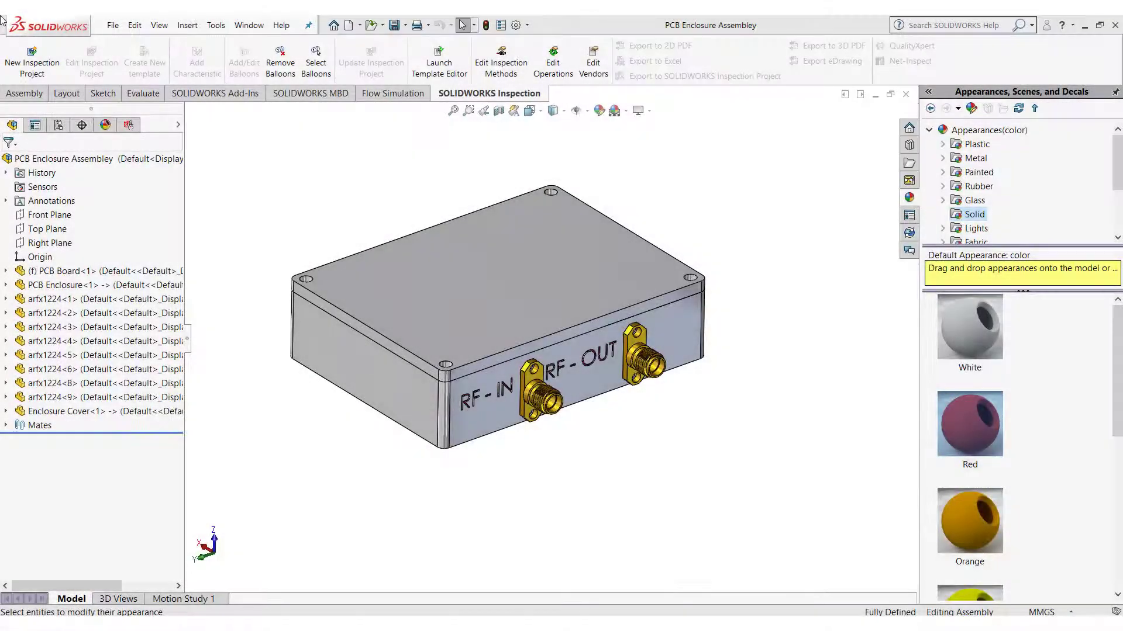
# - Open the PCB Enclosure part from the assembly in its own window and show it in isometric view
pyautogui.click(501, 426)
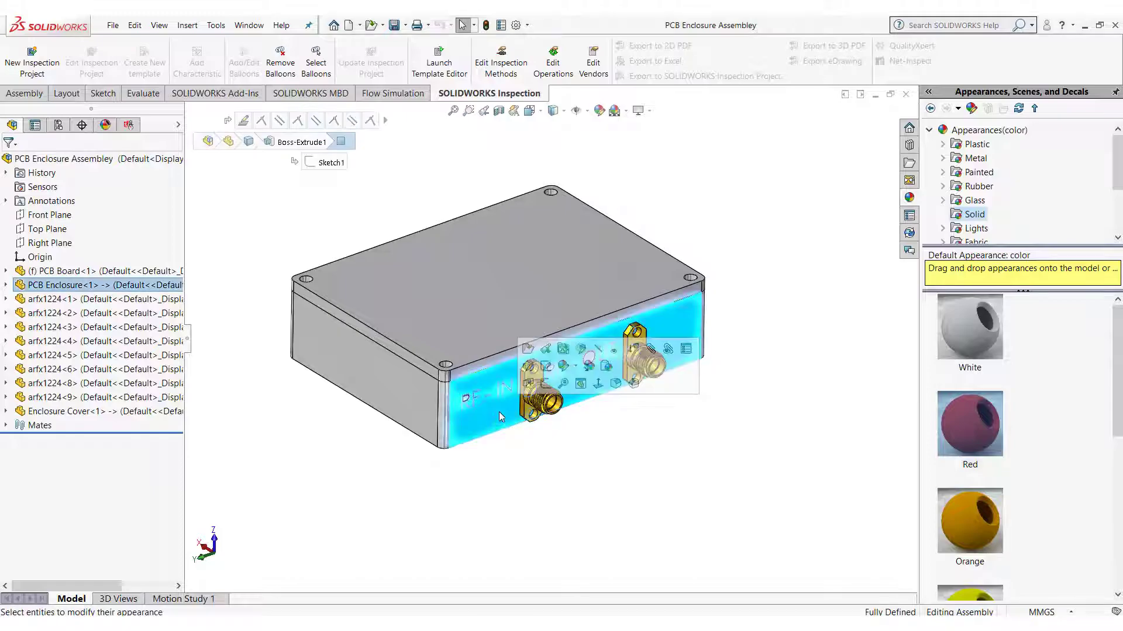
pyautogui.click(527, 350)
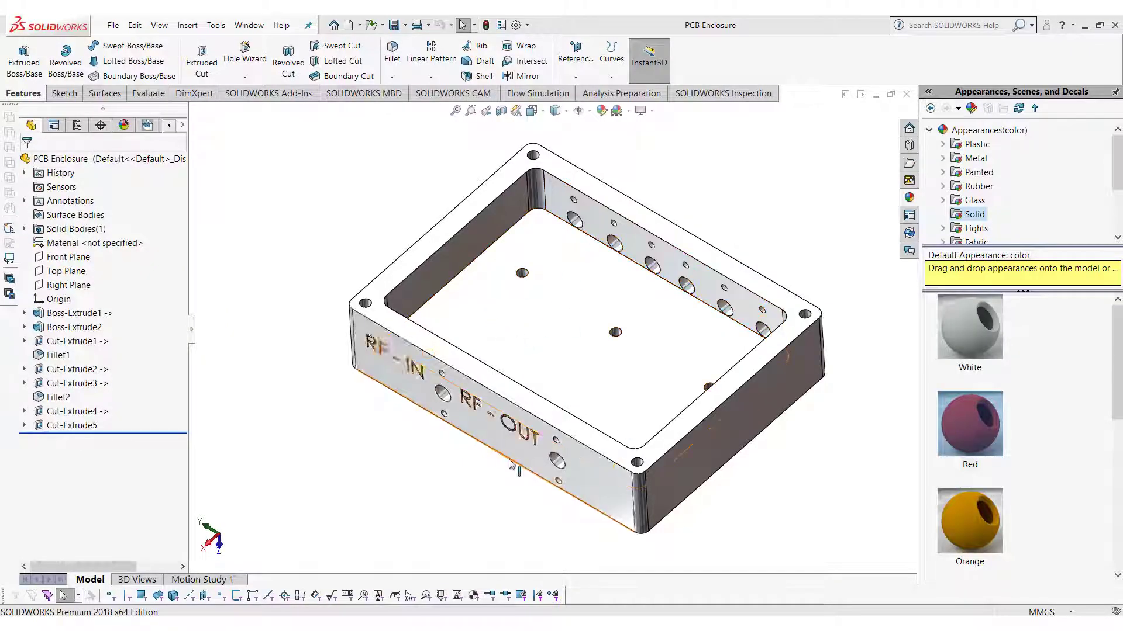
pyautogui.moveTo(520, 427); pyautogui.dragTo(556, 329, button='middle')
pyautogui.hotkey('ctrl', '7')
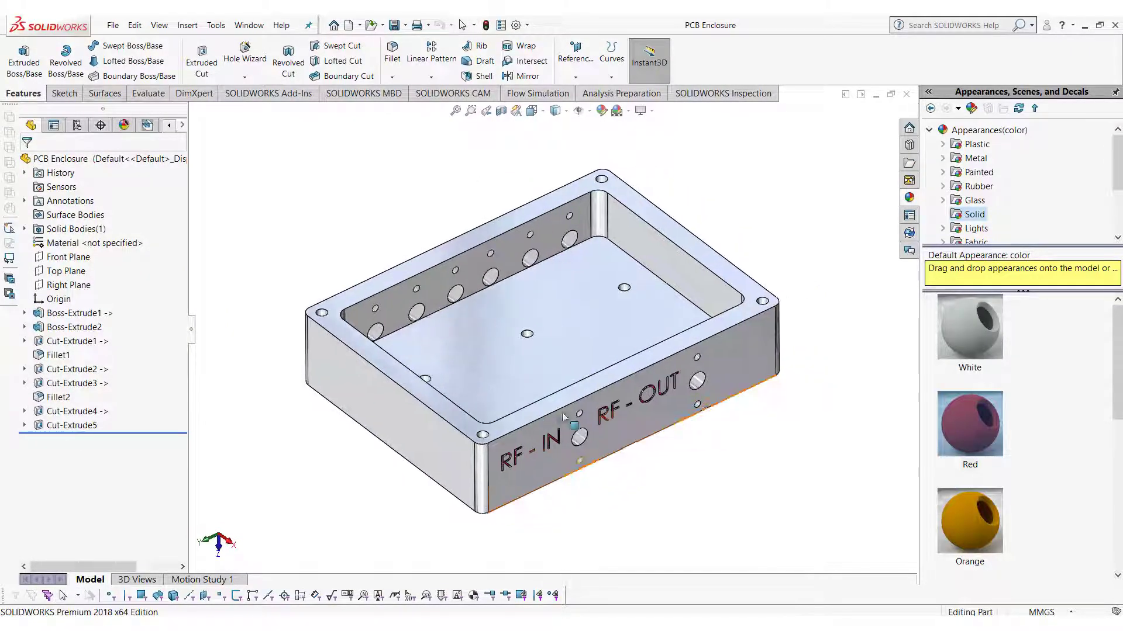
# - Review the enclosure part's mass properties and switch their unit options to custom settings
pyautogui.click(148, 93)
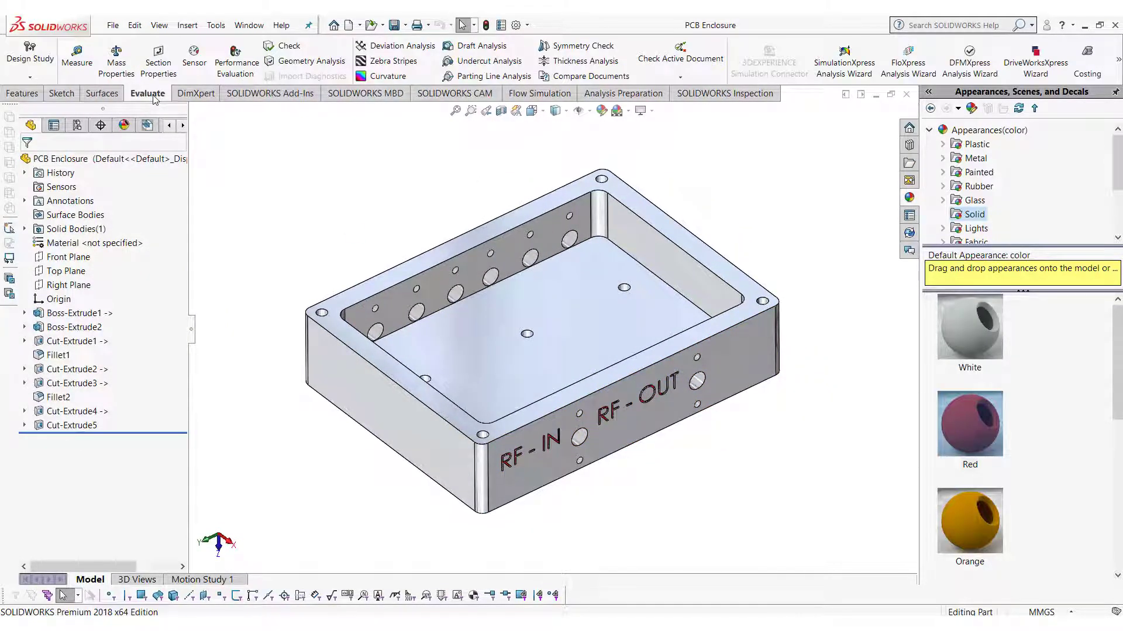
pyautogui.rightClick(17, 98)
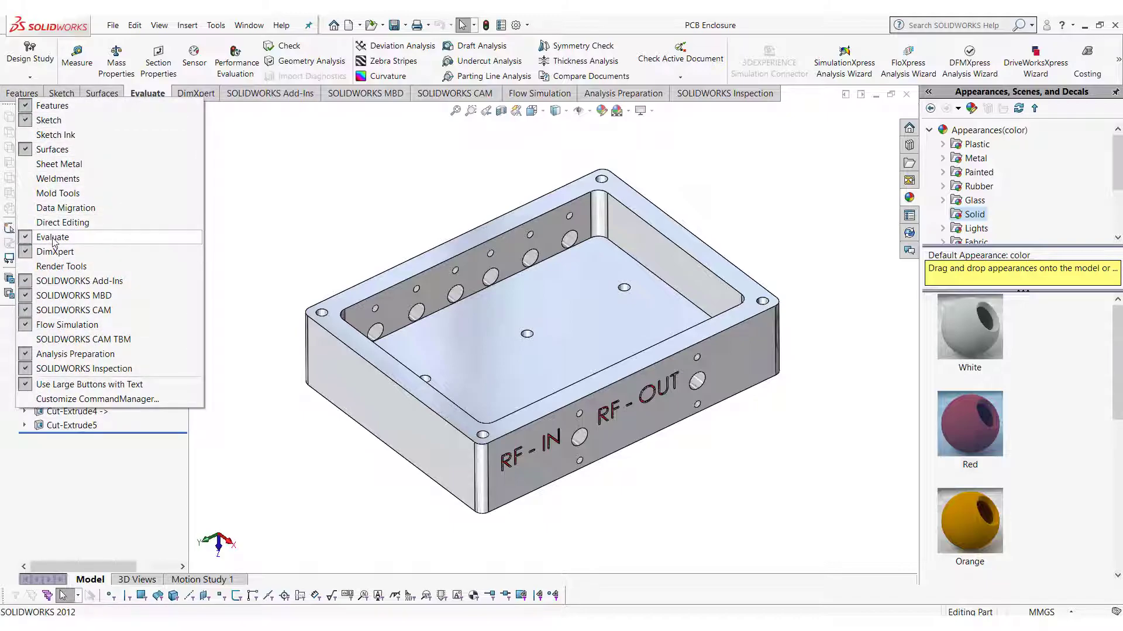
pyautogui.press('Escape')
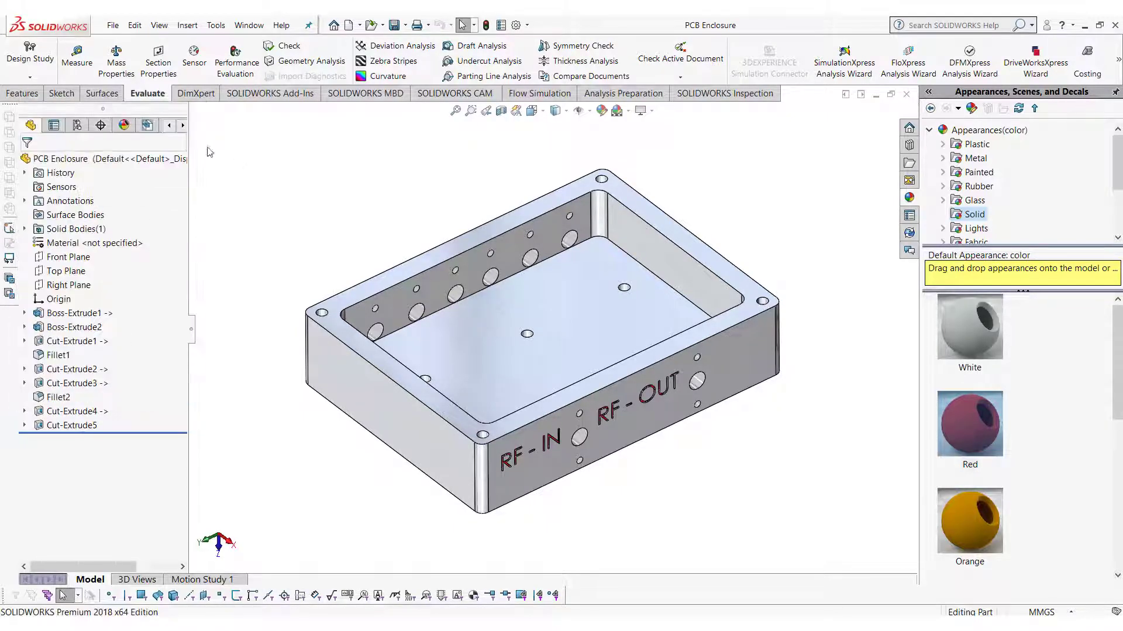
pyautogui.click(116, 58)
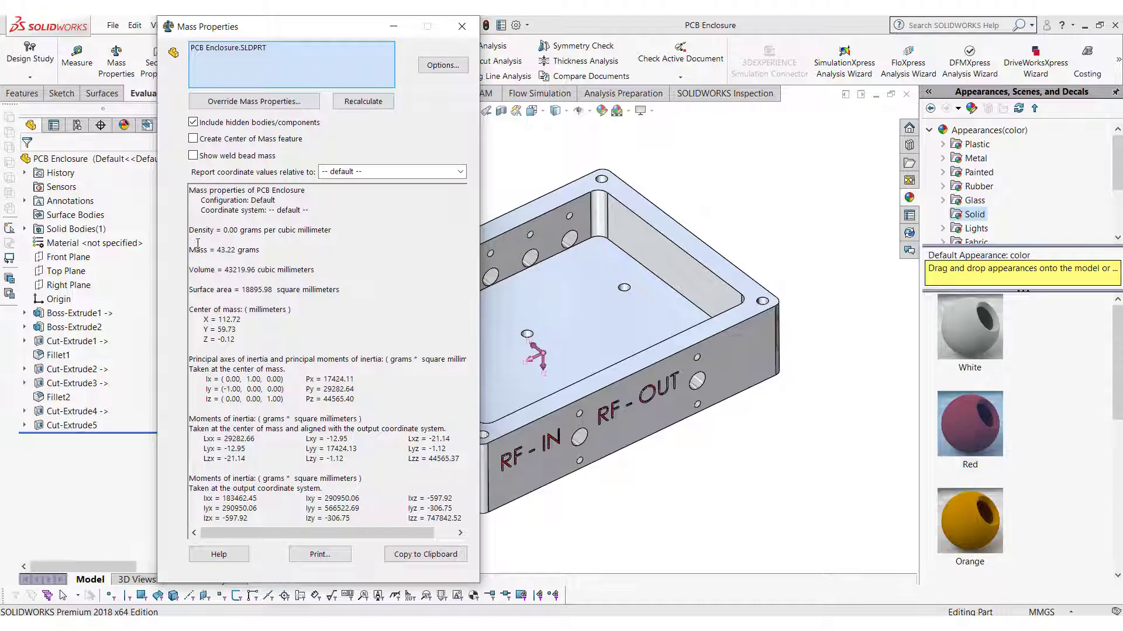
pyautogui.click(444, 66)
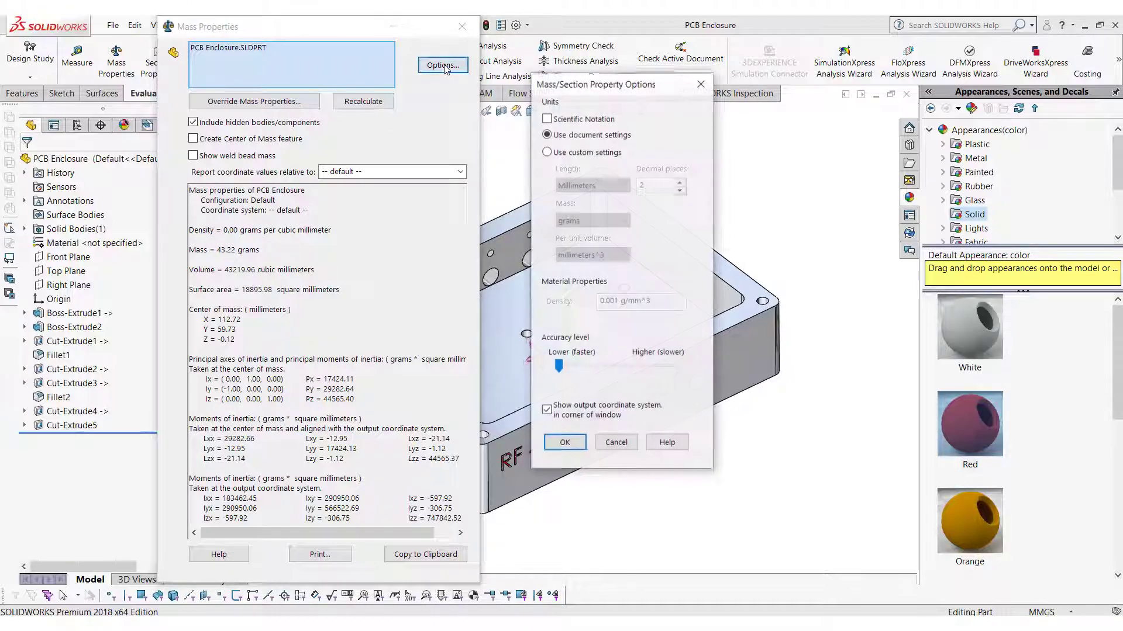
pyautogui.click(547, 153)
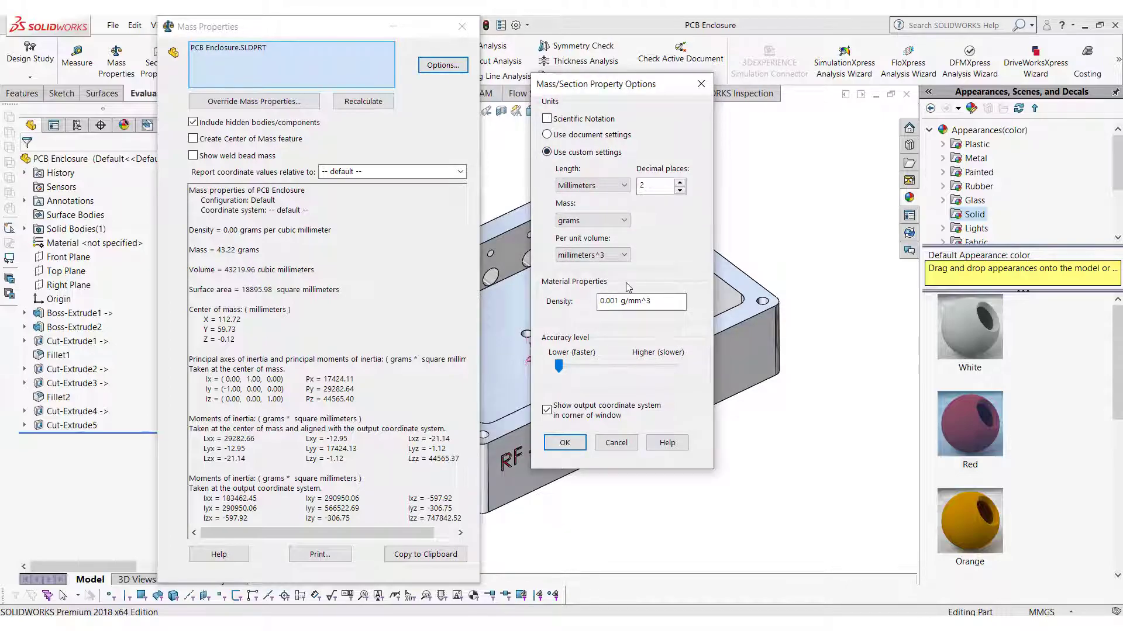
pyautogui.click(565, 442)
pyautogui.click(462, 26)
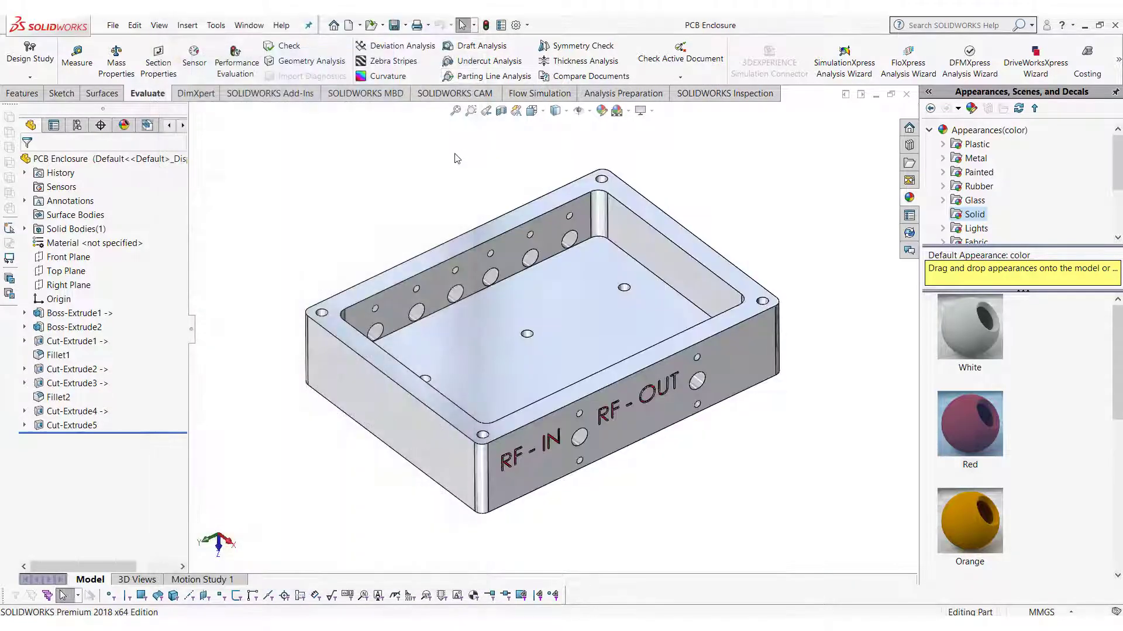
# - Assign the 6061 Alloy material from the Aluminium Alloys category to the enclosure part
pyautogui.rightClick(94, 243)
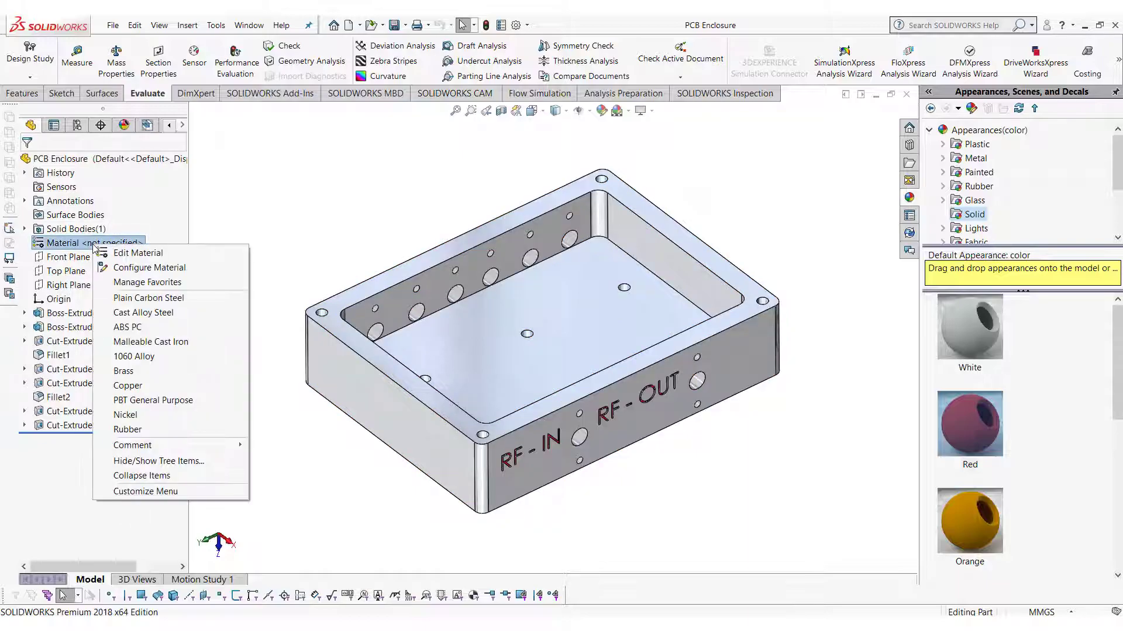
pyautogui.click(127, 253)
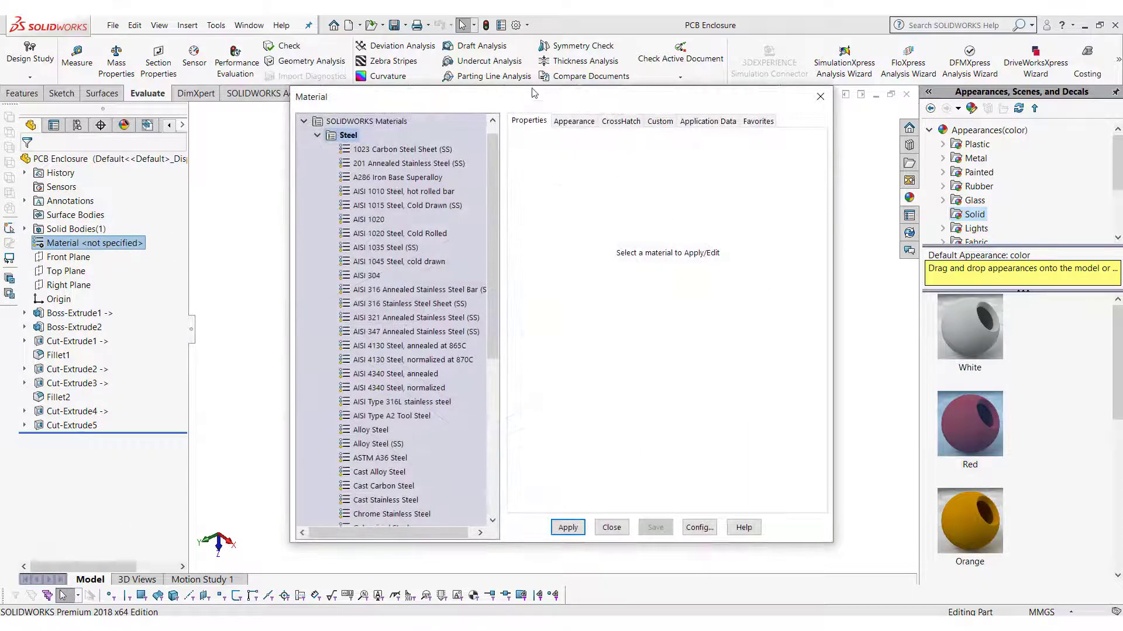
pyautogui.moveTo(531, 99); pyautogui.dragTo(480, 107)
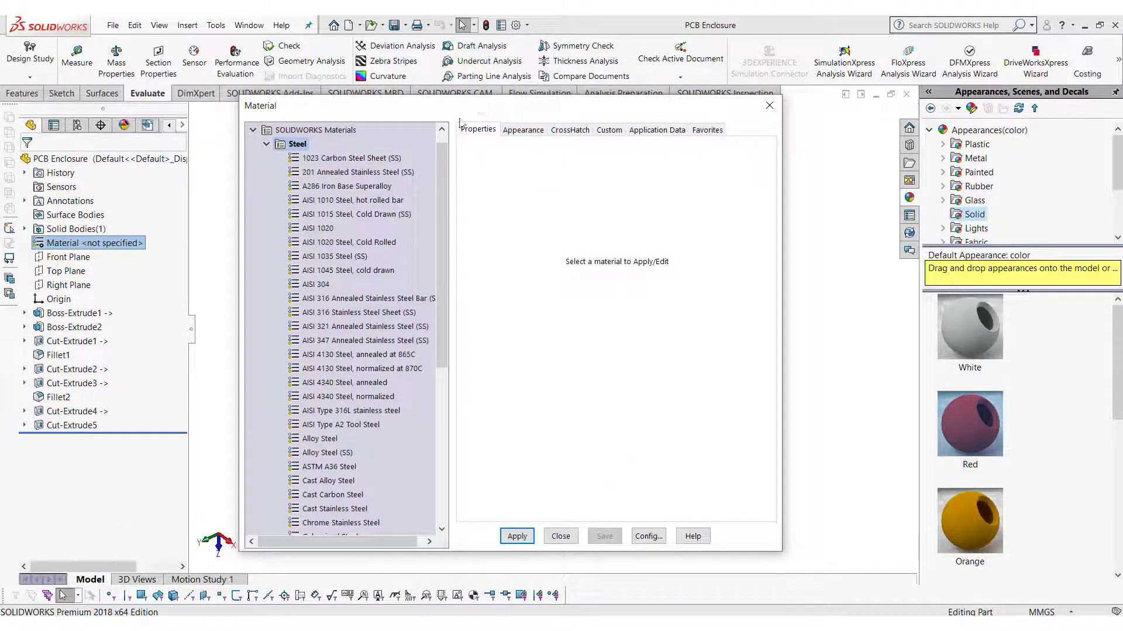
pyautogui.click(267, 144)
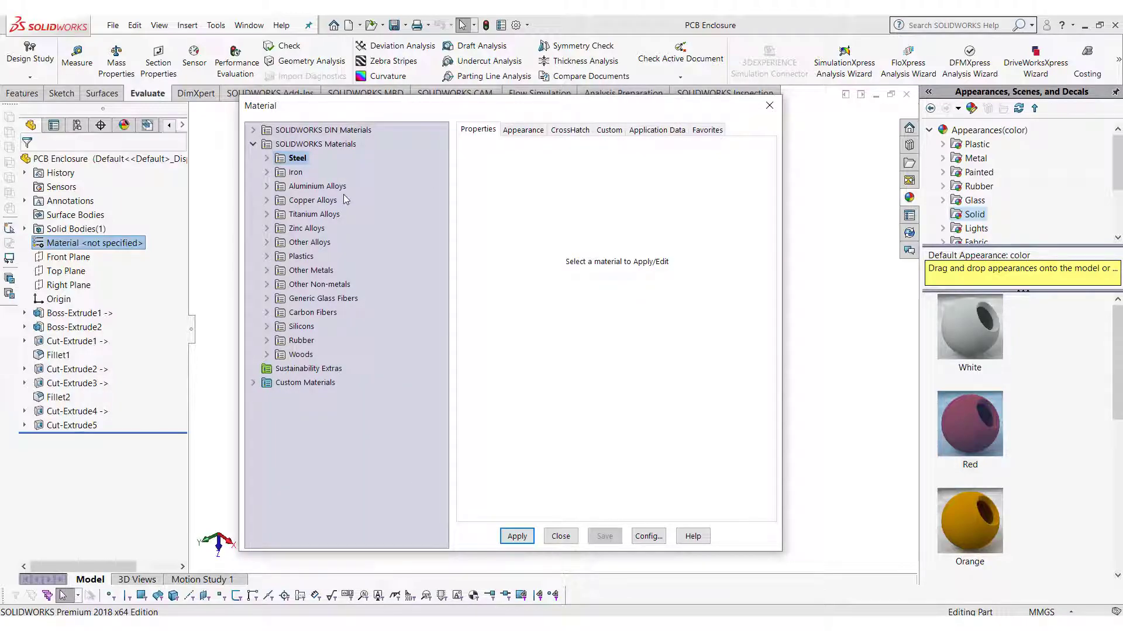
pyautogui.click(267, 186)
pyautogui.scroll(-10, 339, 263)
pyautogui.scroll(-4, 336, 300)
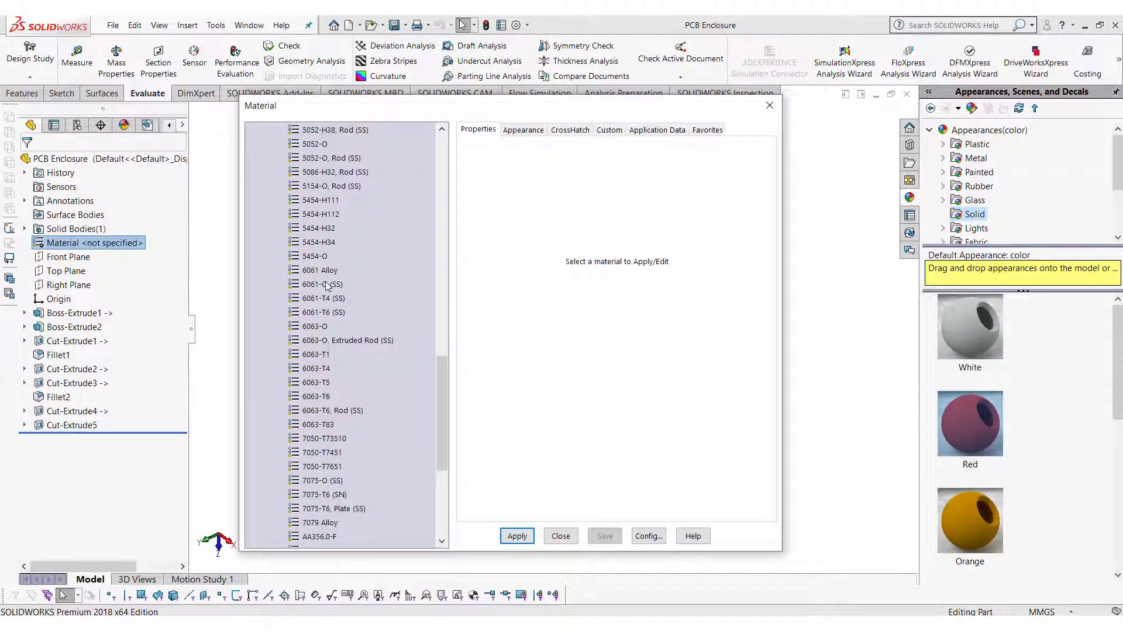
pyautogui.click(321, 271)
pyautogui.click(517, 537)
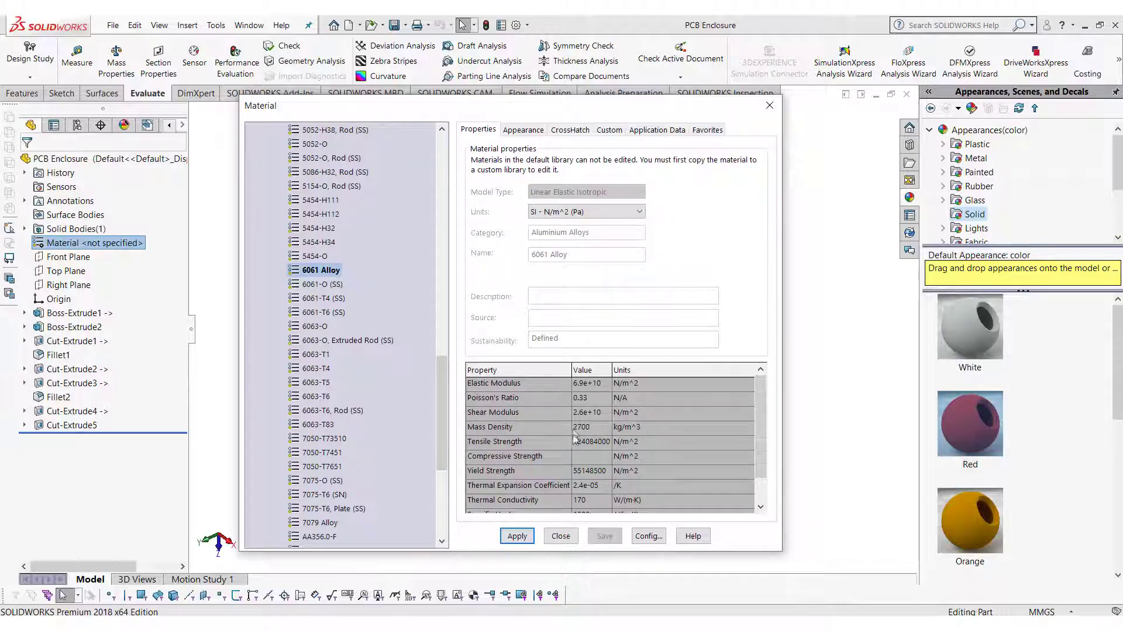
pyautogui.click(520, 537)
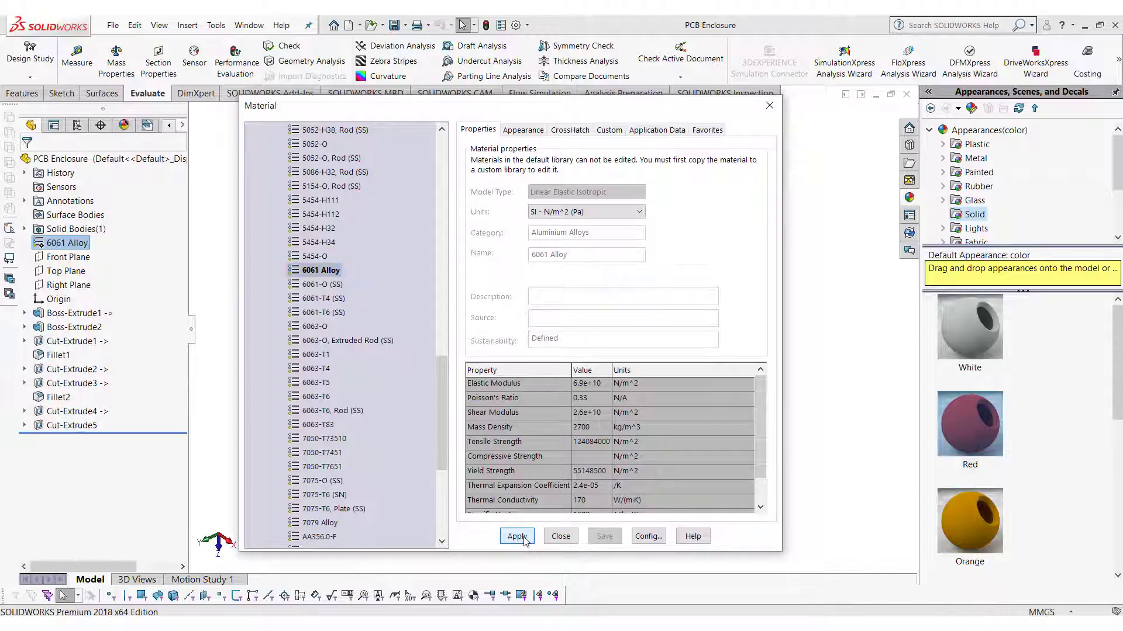
pyautogui.click(770, 105)
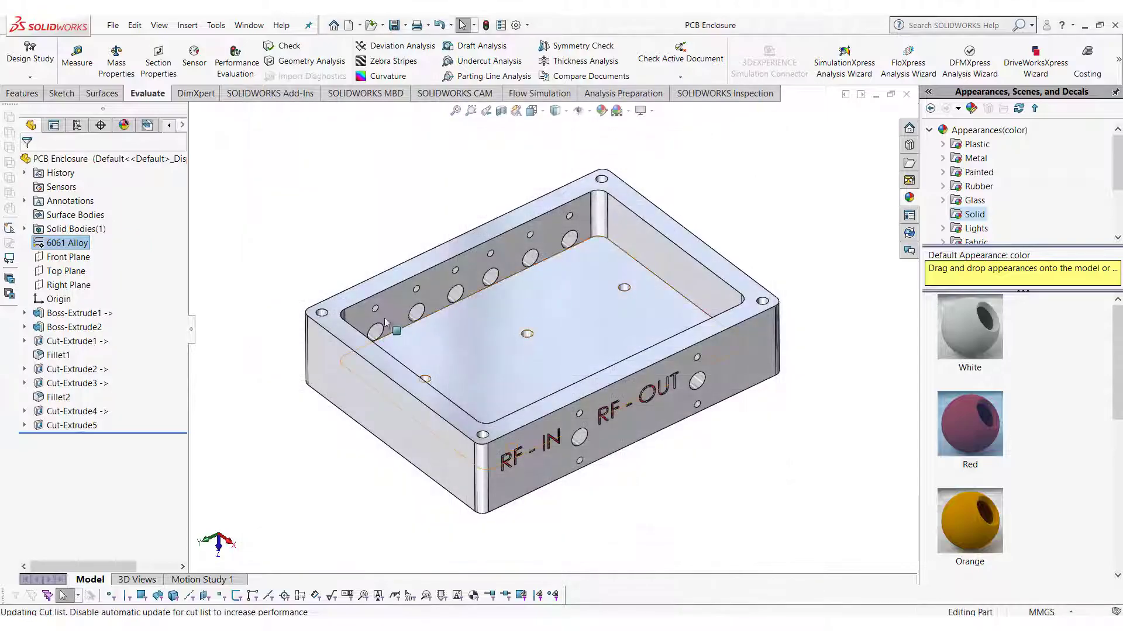
# - Check the enclosure's mass in its mass properties with the 6061 Alloy material applied
pyautogui.click(108, 69)
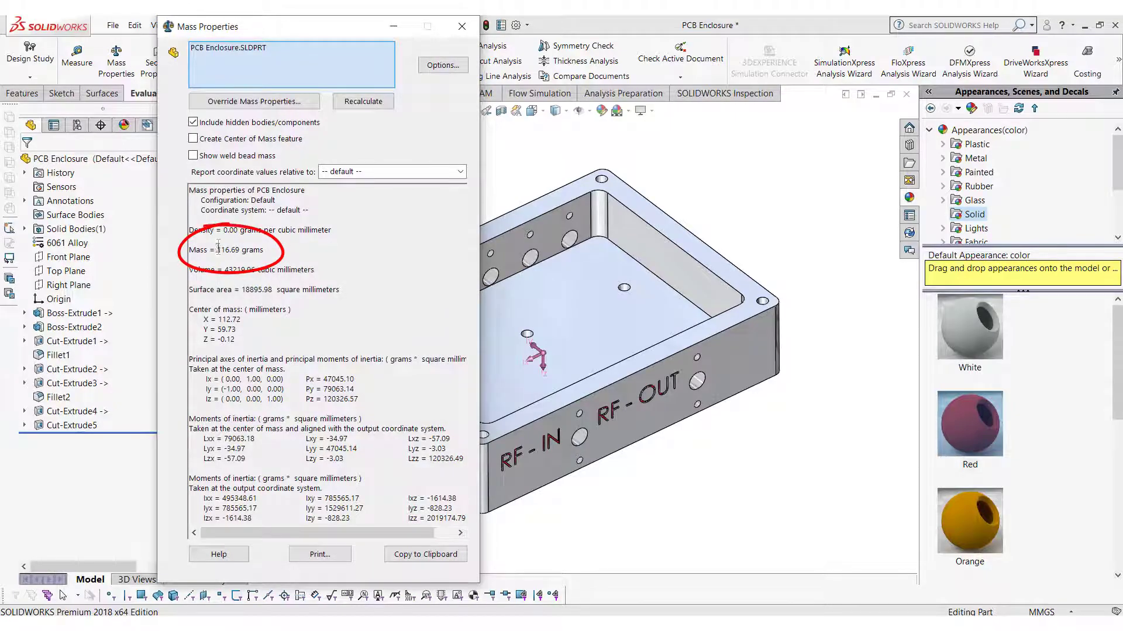
pyautogui.moveTo(218, 253); pyautogui.dragTo(264, 251)
pyautogui.click(462, 26)
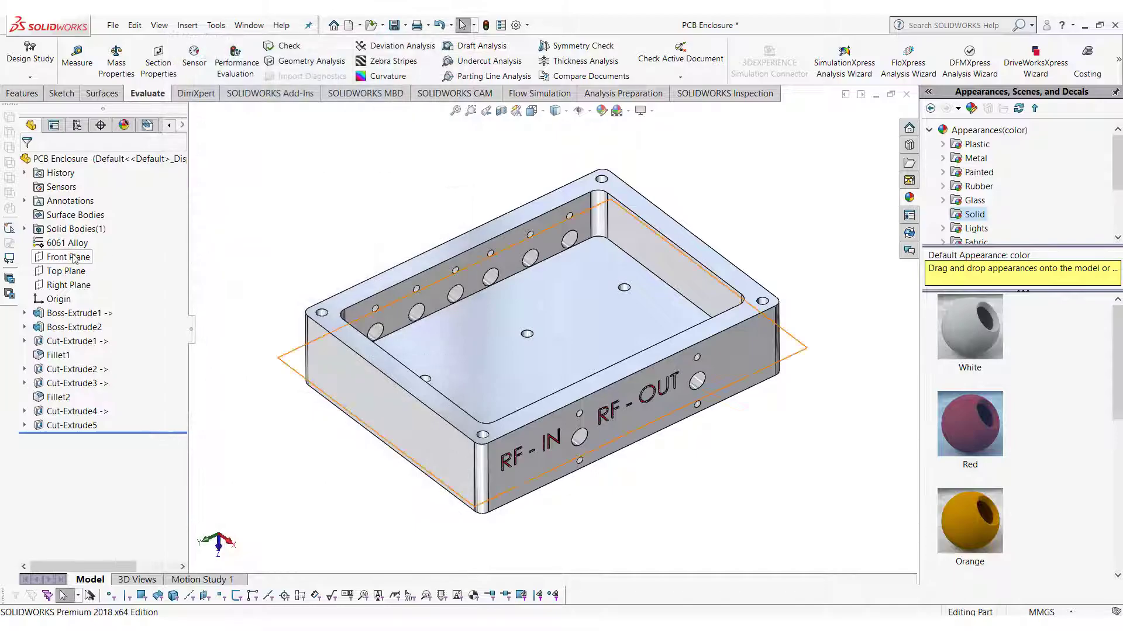
# - Change the enclosure part's material to AISI 304 from the Steel category
pyautogui.rightClick(68, 246)
pyautogui.click(88, 251)
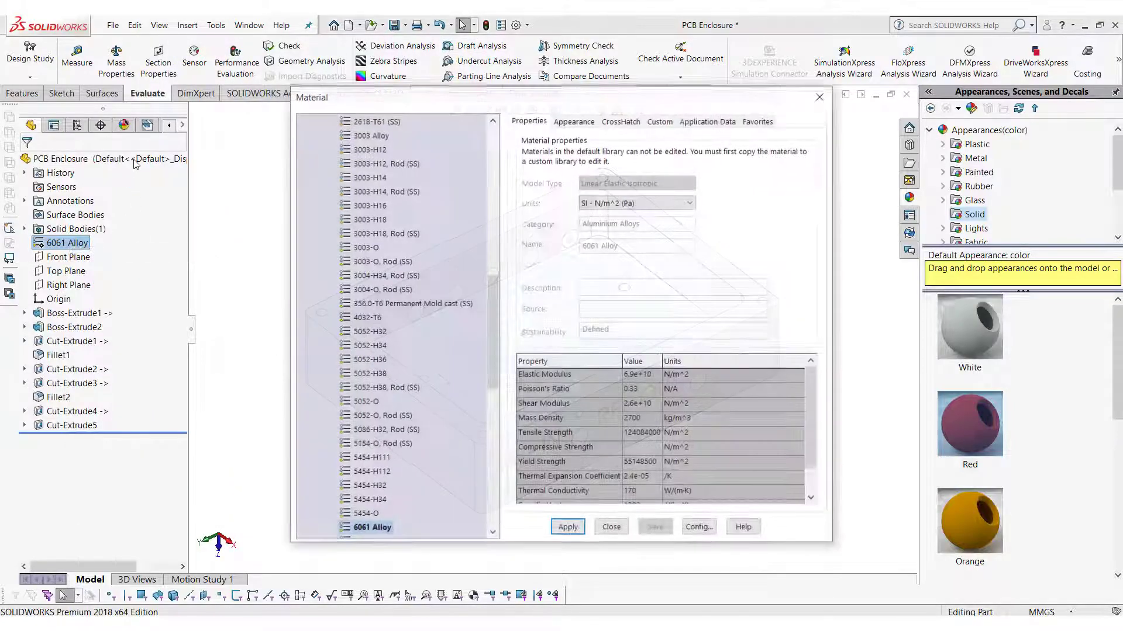
pyautogui.scroll(13, 377, 182)
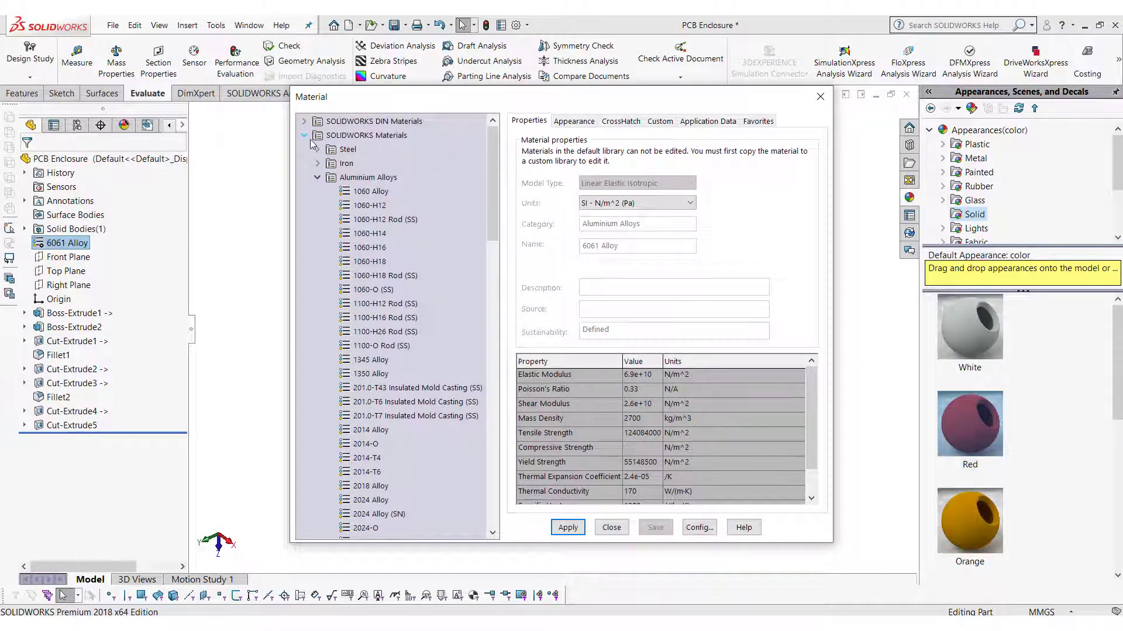
pyautogui.click(318, 178)
pyautogui.click(318, 150)
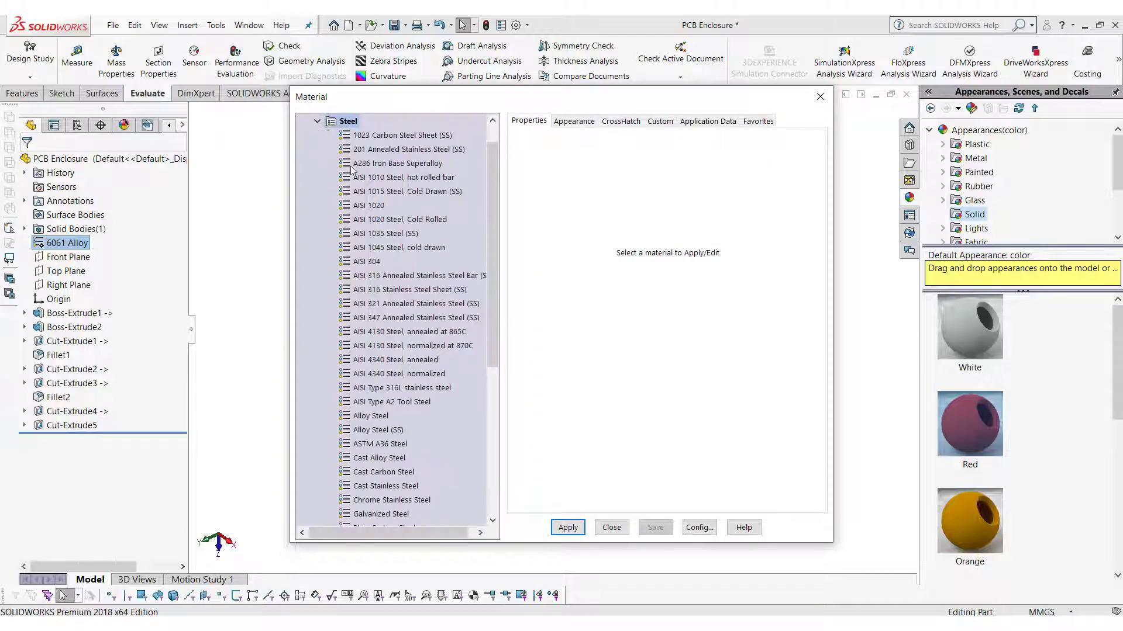
pyautogui.click(360, 262)
pyautogui.click(558, 528)
pyautogui.click(821, 97)
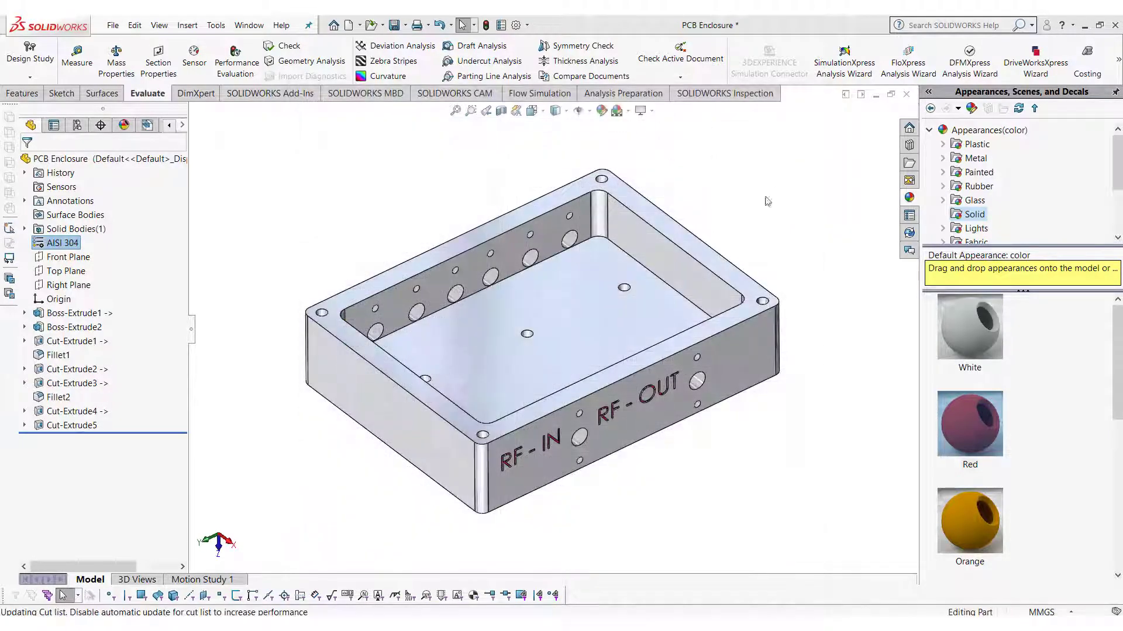
# - Check the enclosure's mass in its mass properties with the AISI 304 steel applied
pyautogui.click(116, 61)
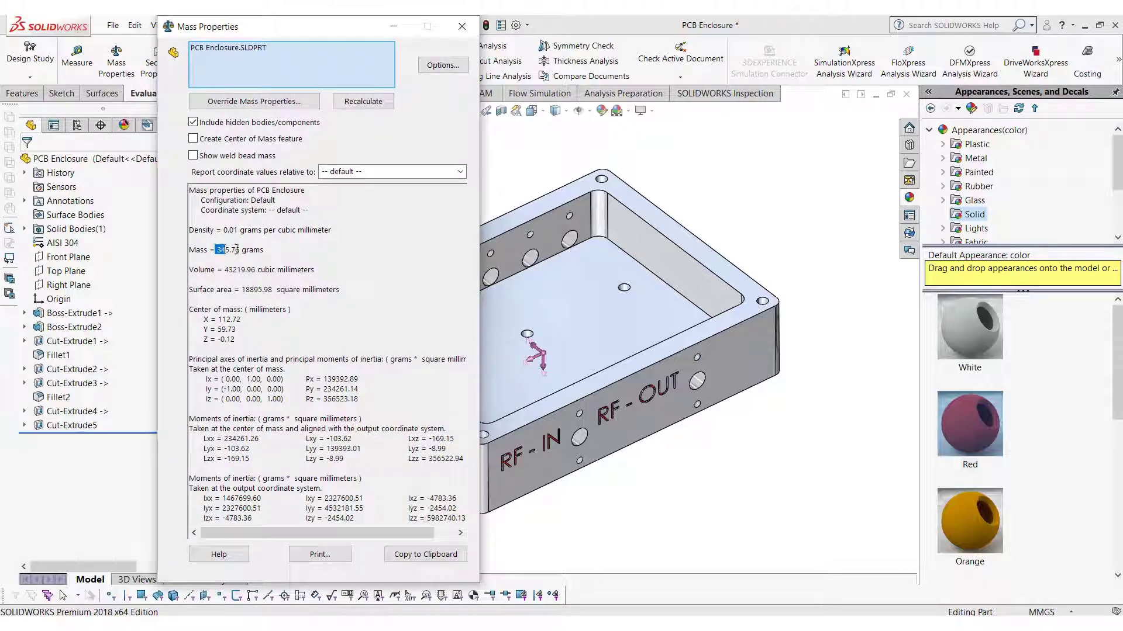
pyautogui.moveTo(240, 250); pyautogui.dragTo(258, 250)
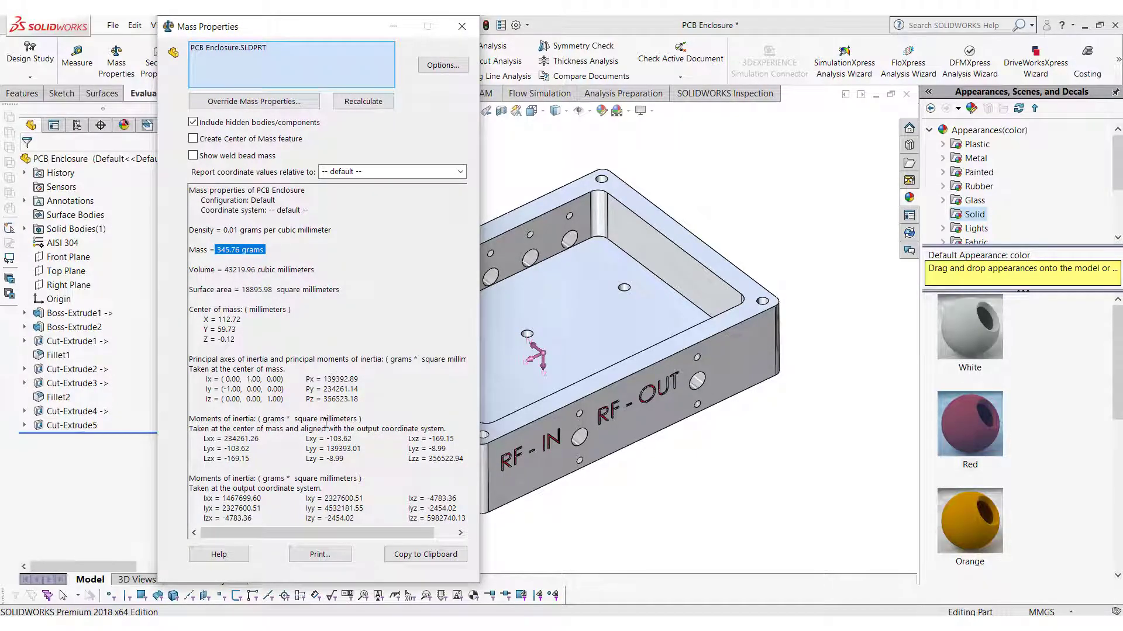
pyautogui.click(459, 27)
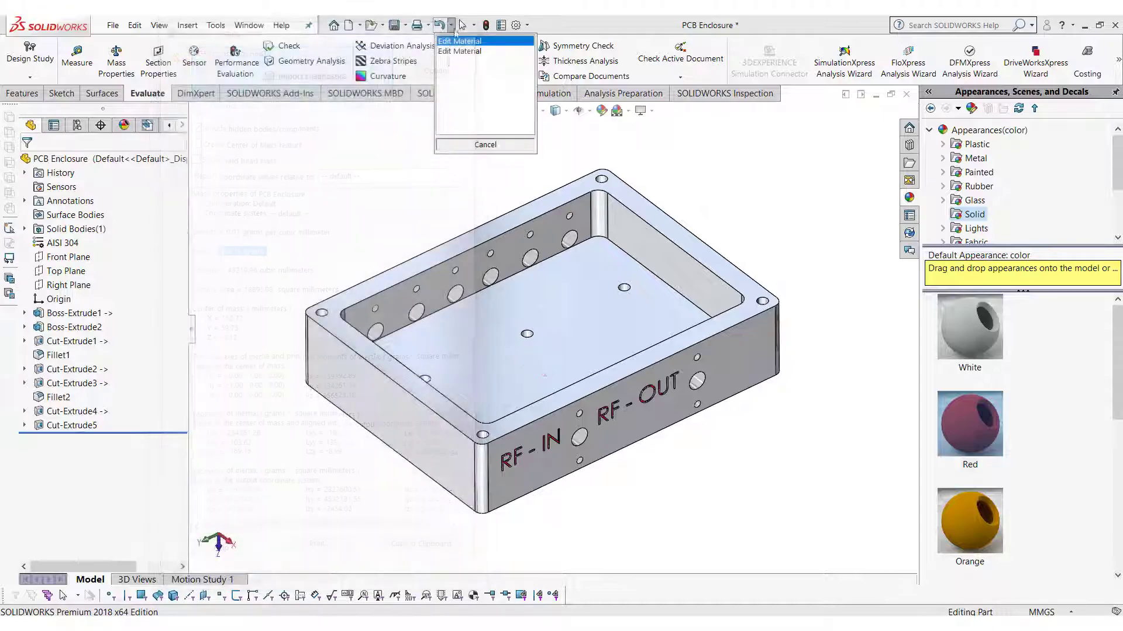
pyautogui.moveTo(419, 226)
pyautogui.mouseDown(button='middle')
pyautogui.moveTo(406, 158)
pyautogui.moveTo(412, 233)
pyautogui.moveTo(416, 221)
pyautogui.mouseUp(button='middle')
pyautogui.scroll(-8, 556, 476)
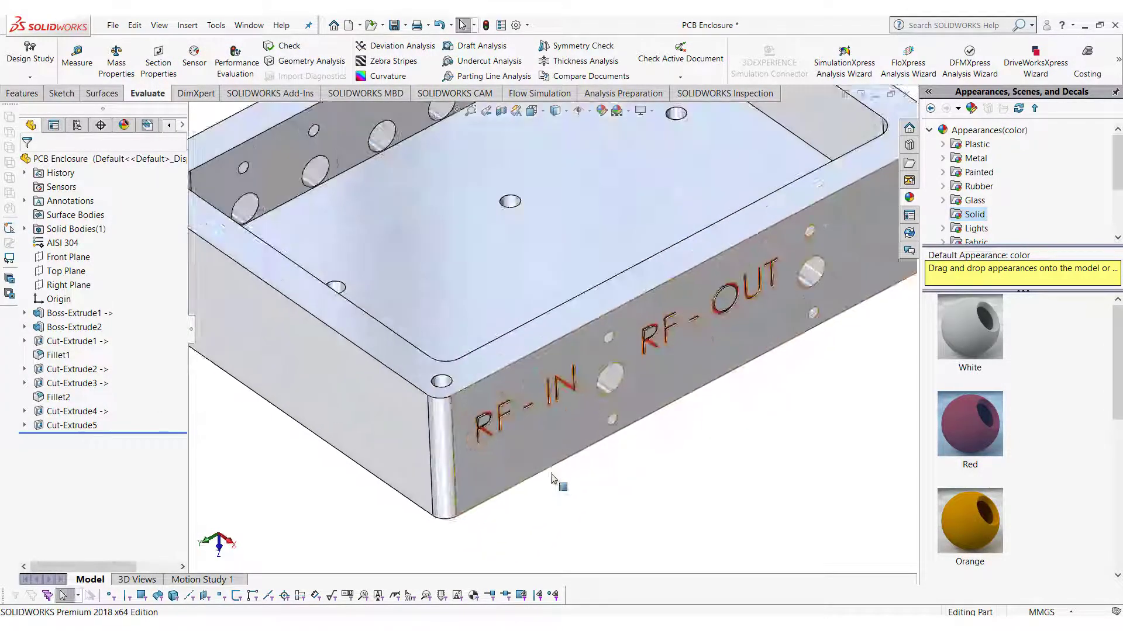
pyautogui.scroll(8, 585, 399)
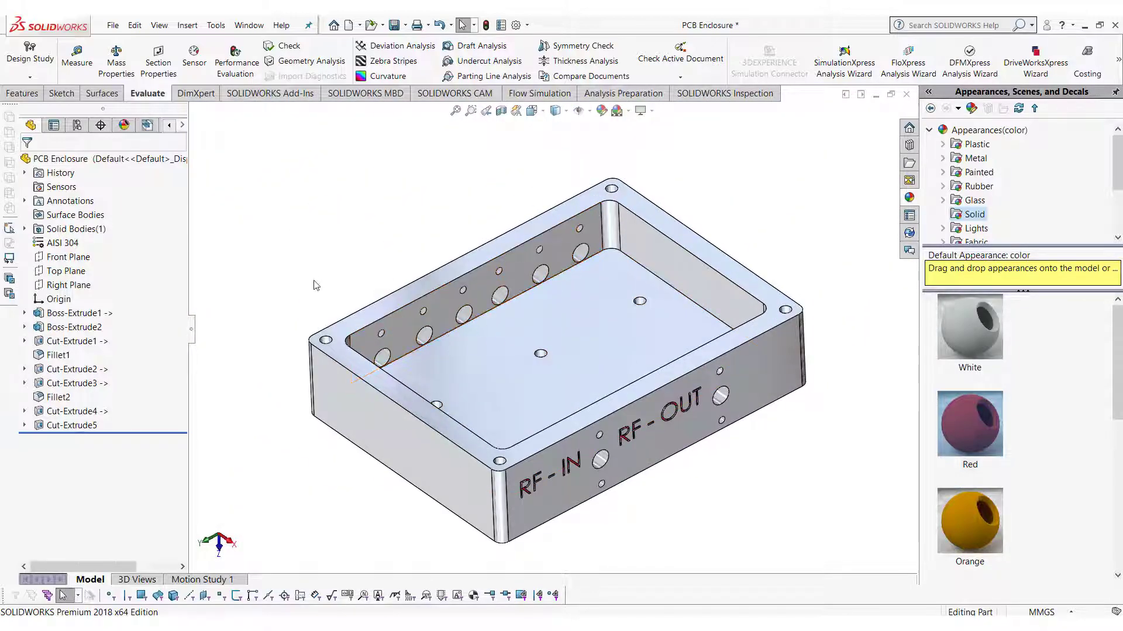
pyautogui.moveTo(315, 282); pyautogui.dragTo(313, 390, button='middle')
pyautogui.press('Escape')
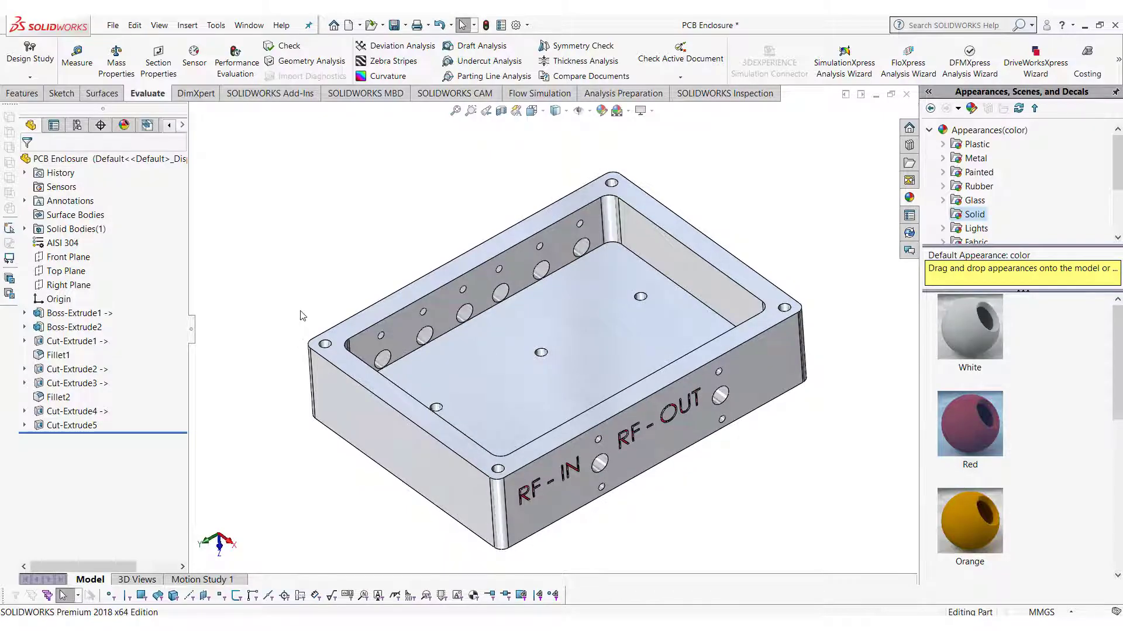